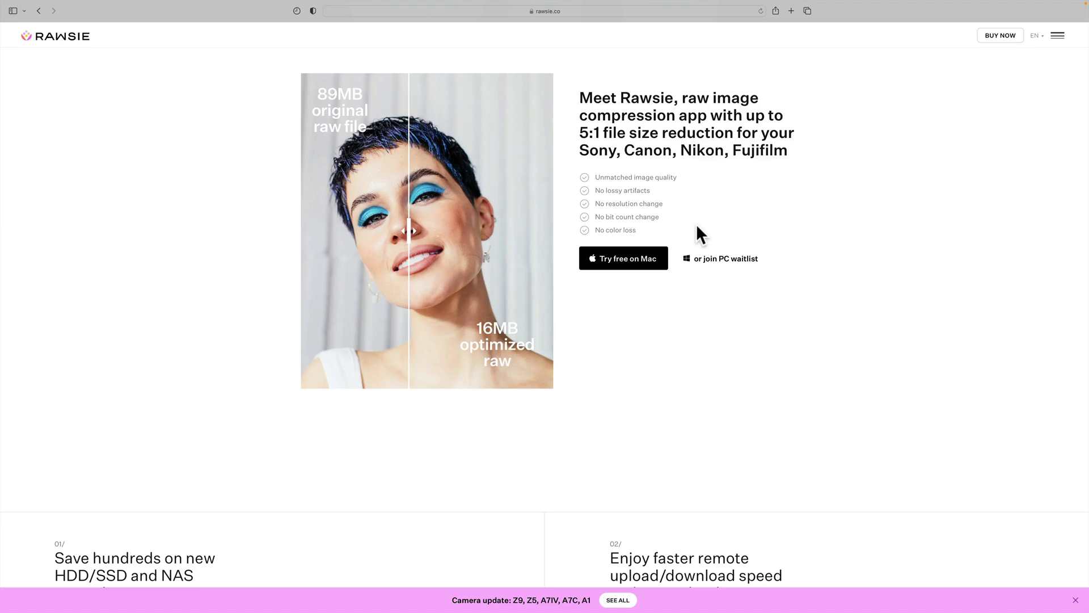
- Leave the Rawsie web page for the desktop and close the info windows of the three _DSC0403 files
{"action": "key", "text": "ctrl+Left"}
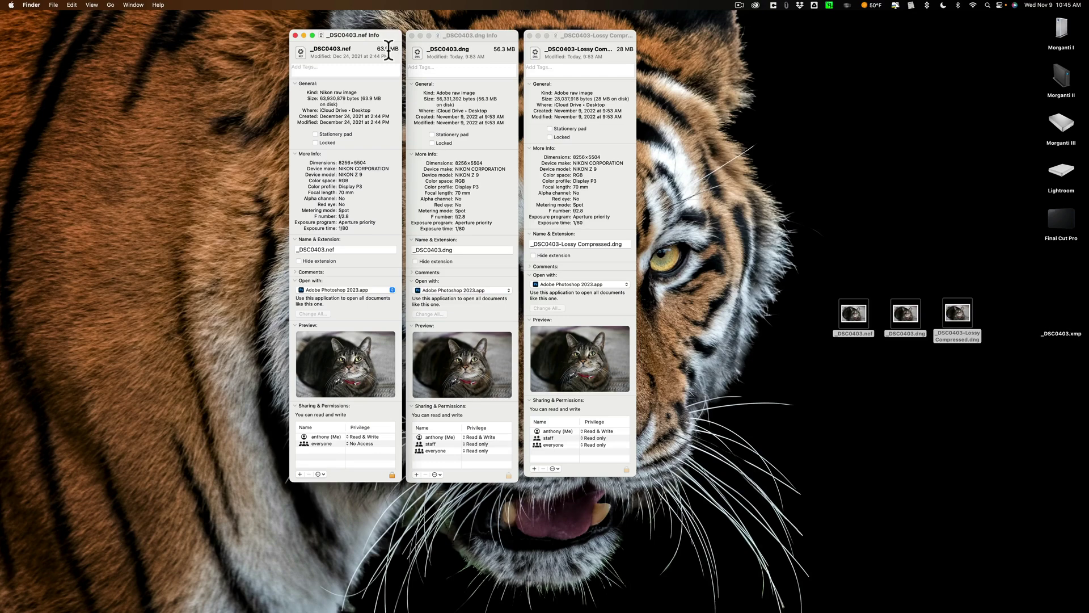
{"action": "left_click", "coordinate": [295, 35]}
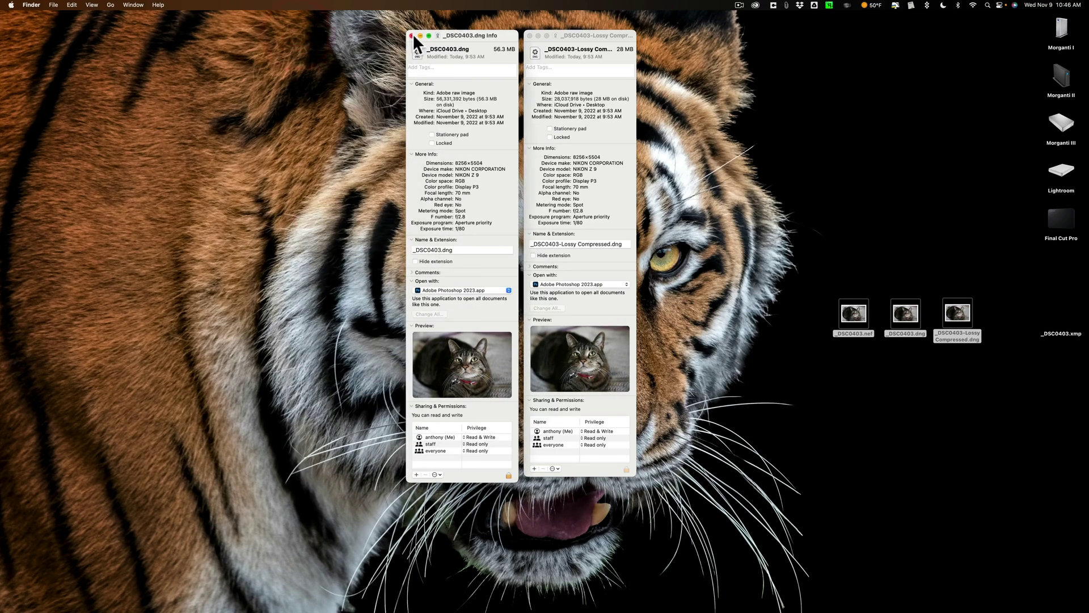
{"action": "left_click", "coordinate": [412, 35]}
{"action": "left_click", "coordinate": [529, 35]}
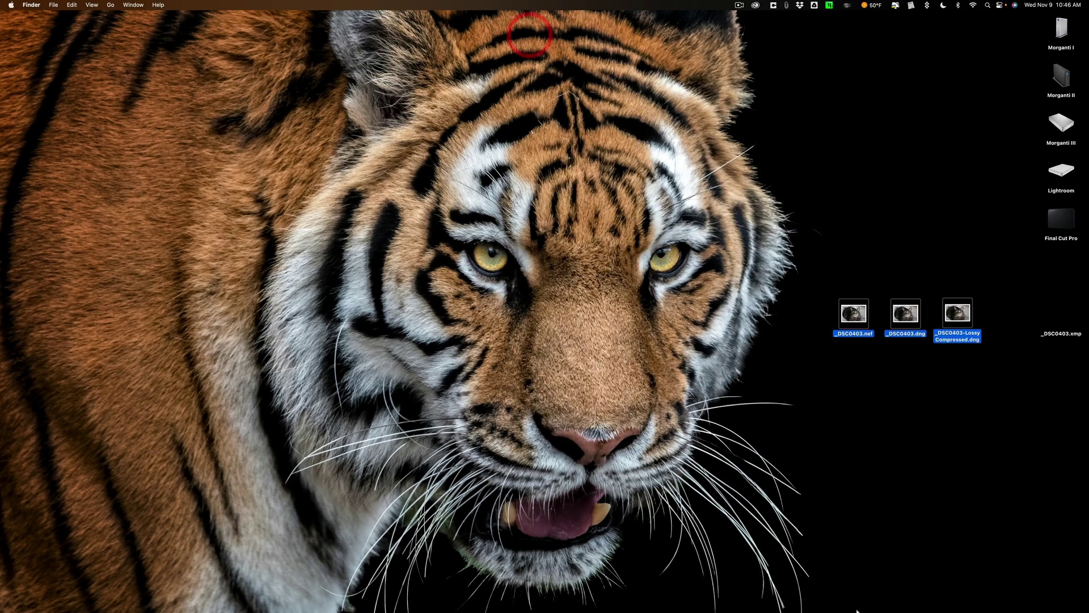
- Open Rawsie and add only _DSC0403.nef from the desktop to its individual raw file optimization
{"action": "left_click", "coordinate": [774, 587]}
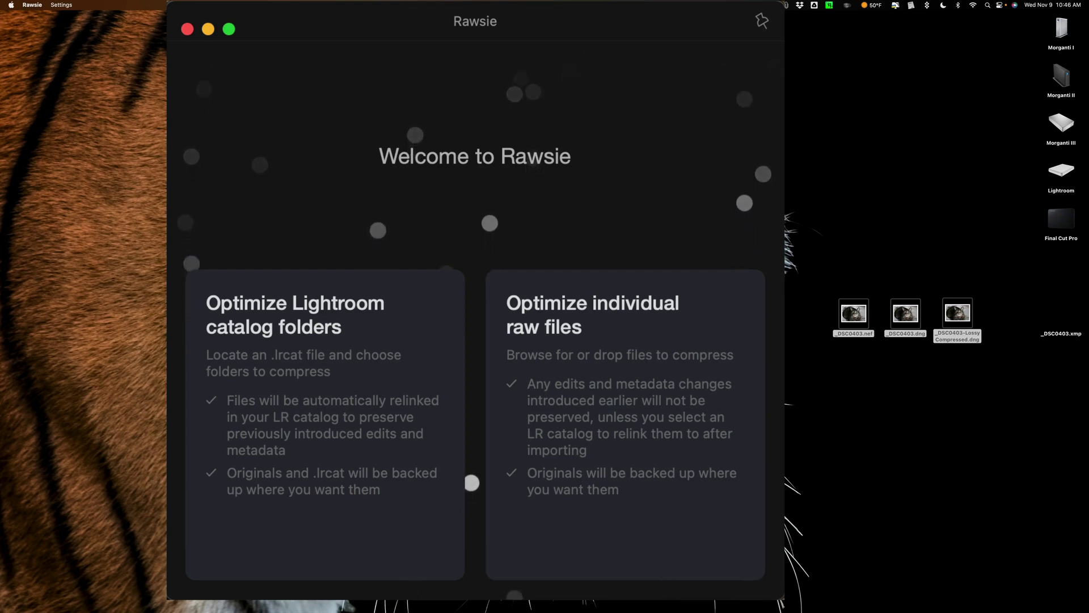
{"action": "mouse_move", "coordinate": [283, 343]}
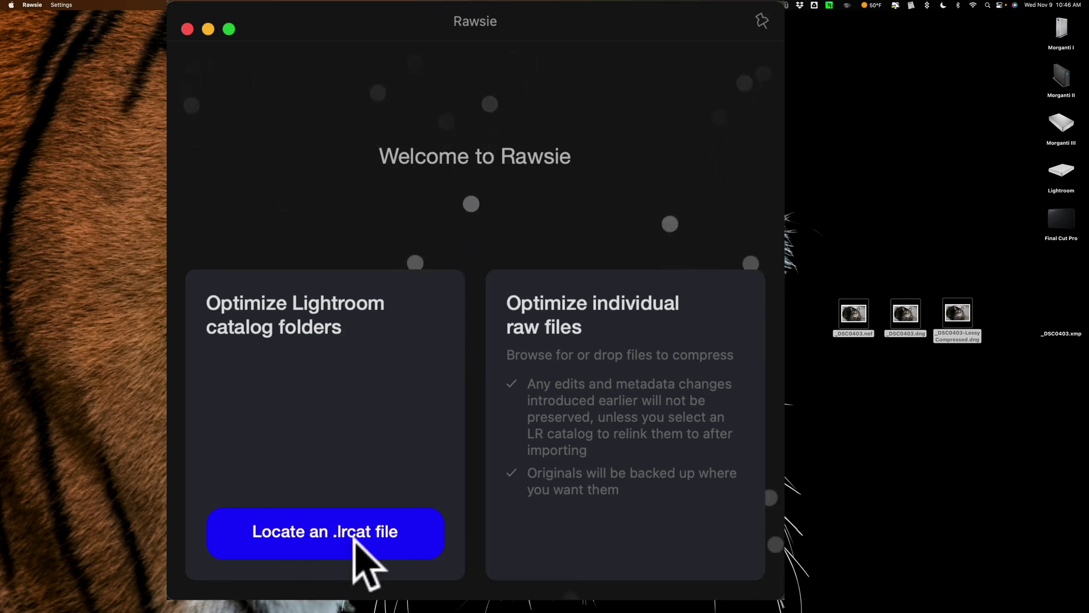
{"action": "mouse_move", "coordinate": [533, 499]}
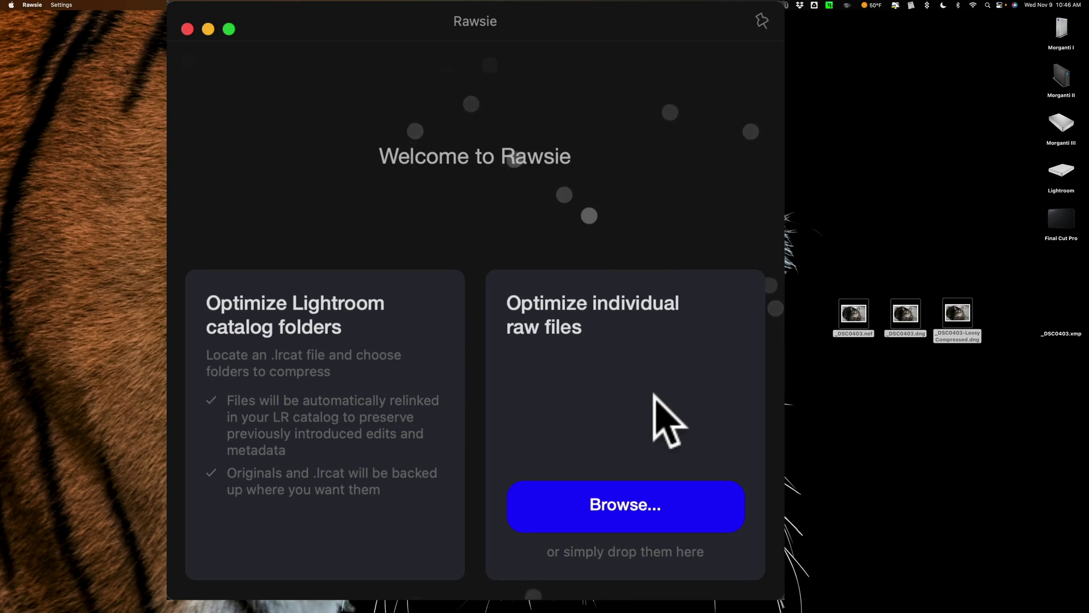
{"action": "left_click", "coordinate": [855, 387]}
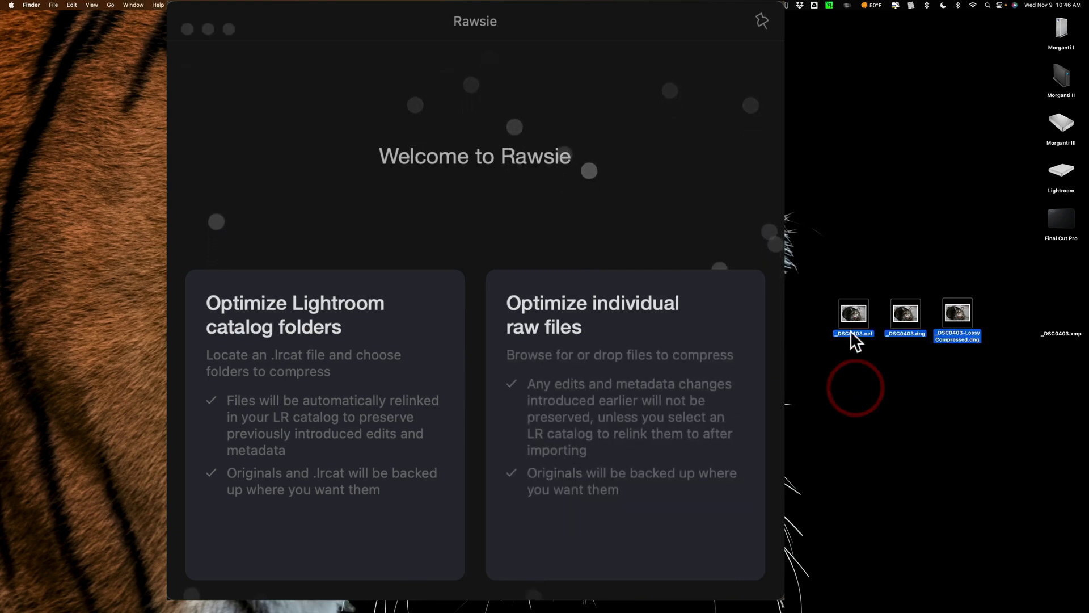
{"action": "left_click", "coordinate": [823, 357]}
{"action": "left_click_drag", "start_coordinate": [856, 318], "coordinate": [798, 295]}
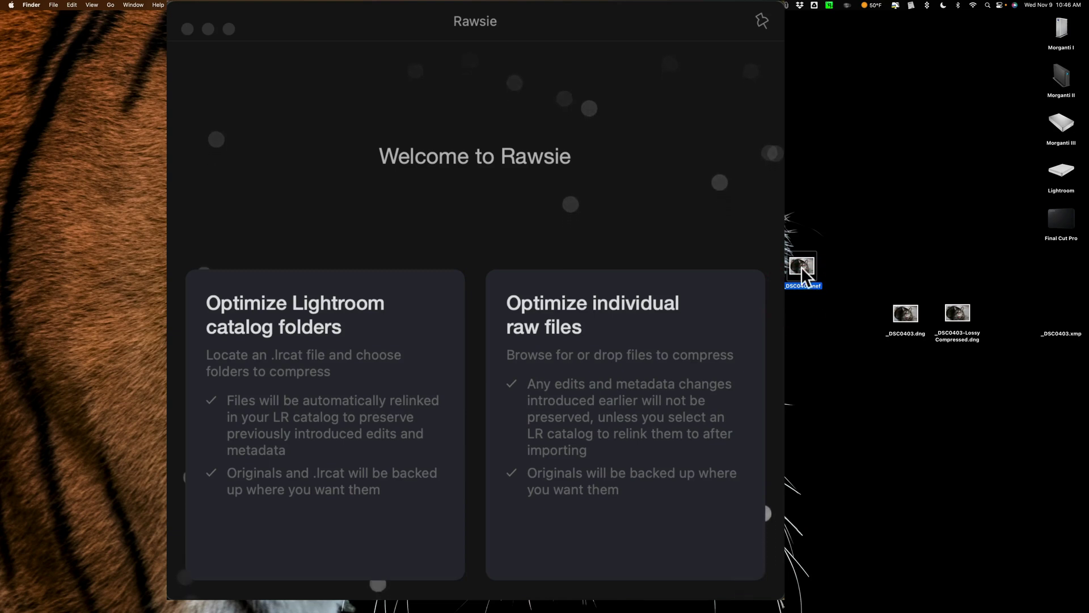
{"action": "left_click_drag", "start_coordinate": [801, 266], "coordinate": [629, 379]}
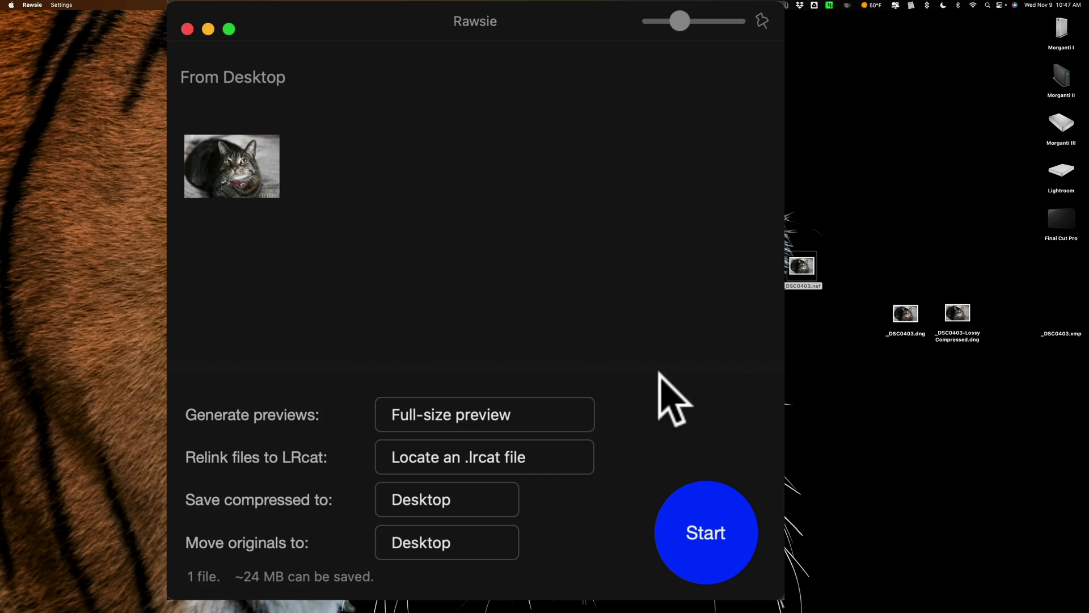
- Compress the NEF with full-size previews, choose to rename the compressed file because the name is taken, and close the Rawsie window
{"action": "left_click", "coordinate": [420, 414]}
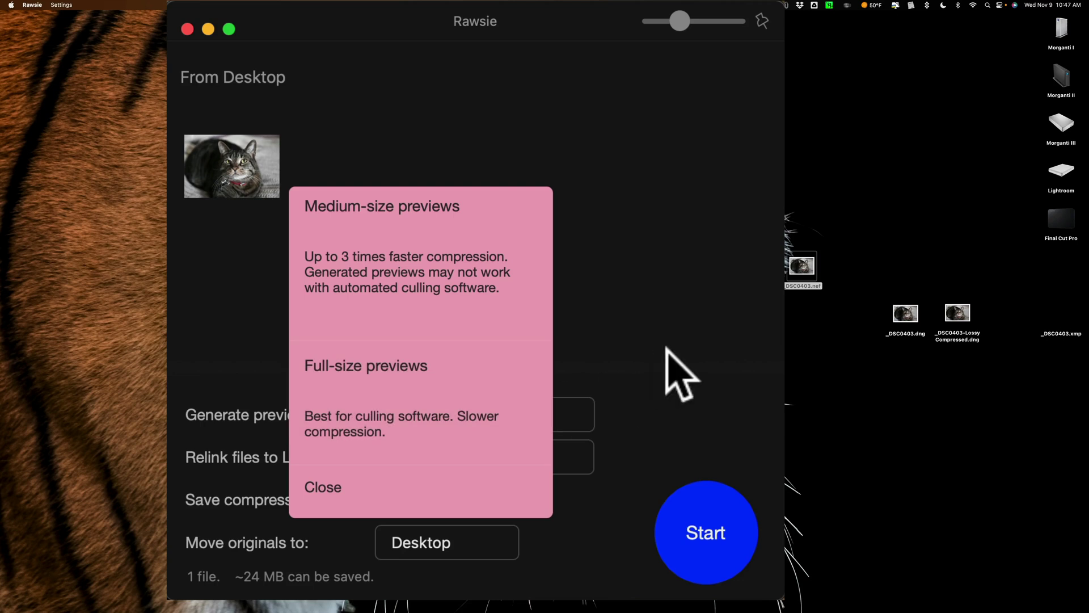
{"action": "left_click", "coordinate": [383, 368]}
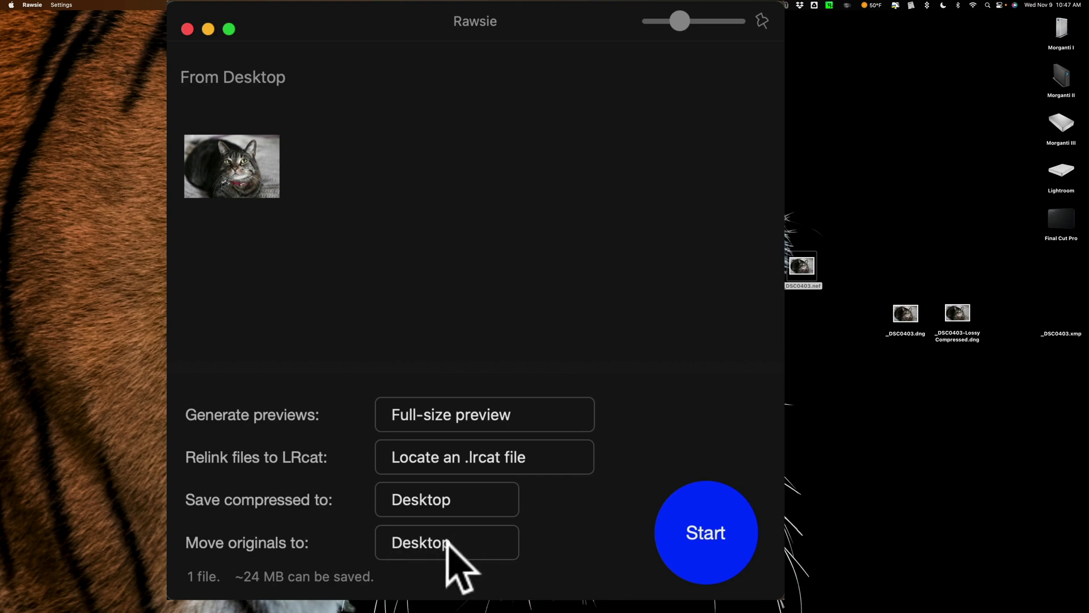
{"action": "left_click", "coordinate": [711, 520]}
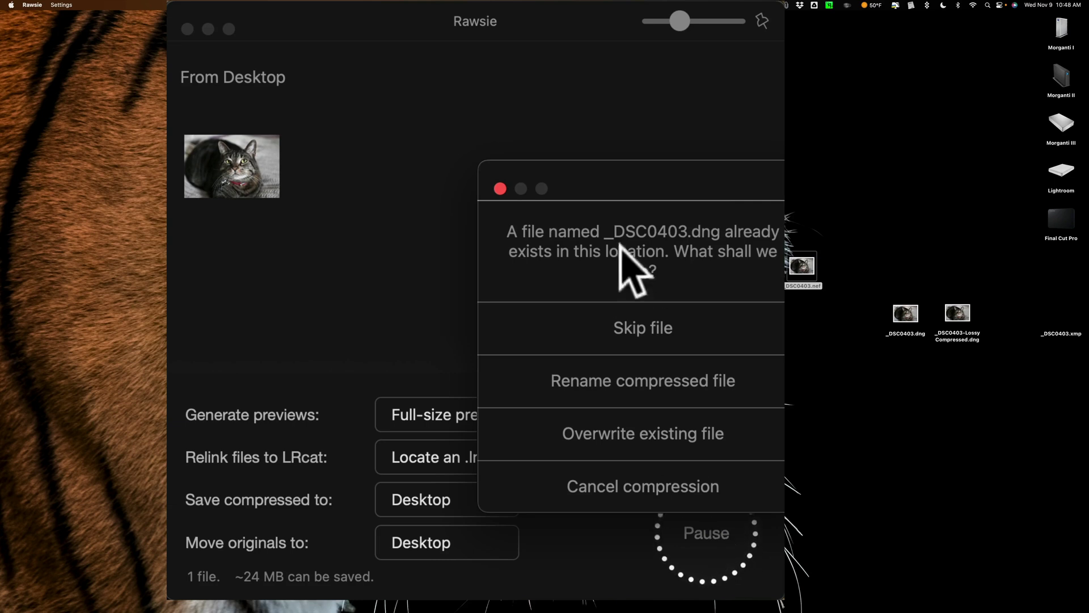
{"action": "left_click", "coordinate": [701, 336]}
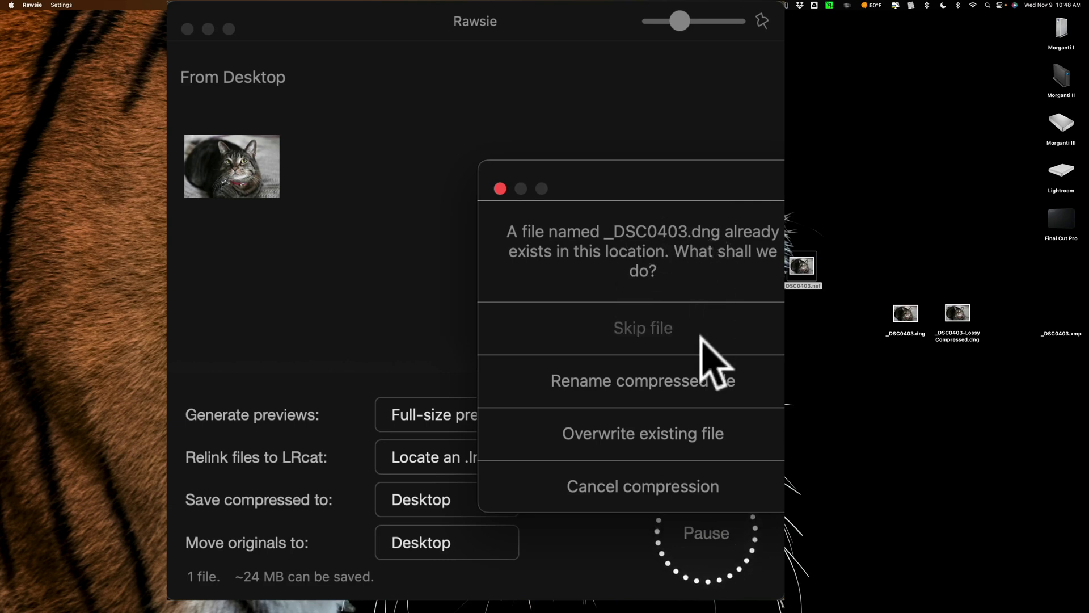
{"action": "left_click", "coordinate": [681, 375]}
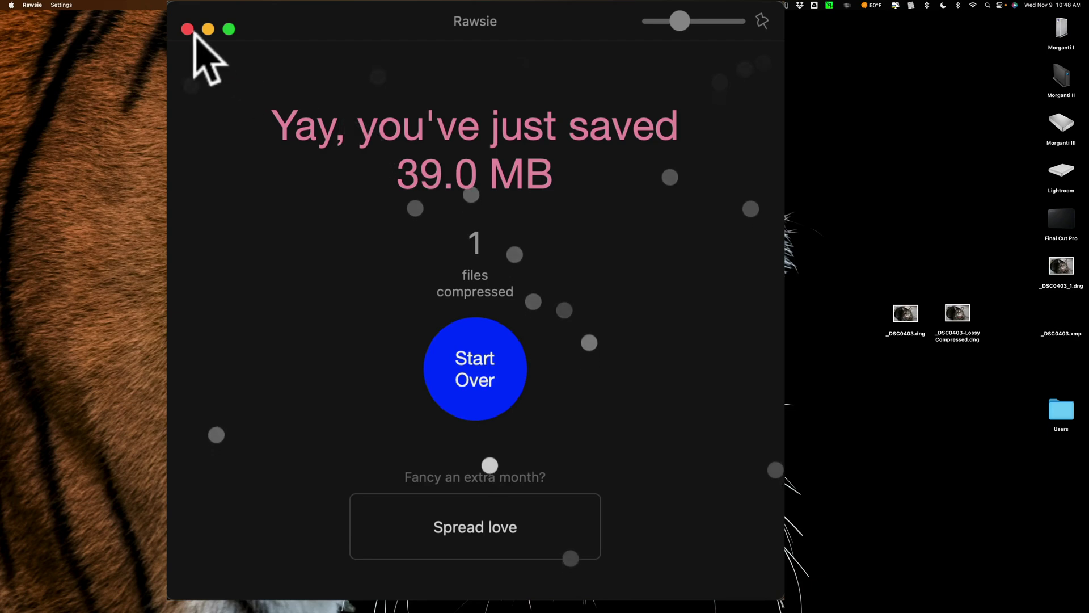
{"action": "left_click", "coordinate": [187, 29]}
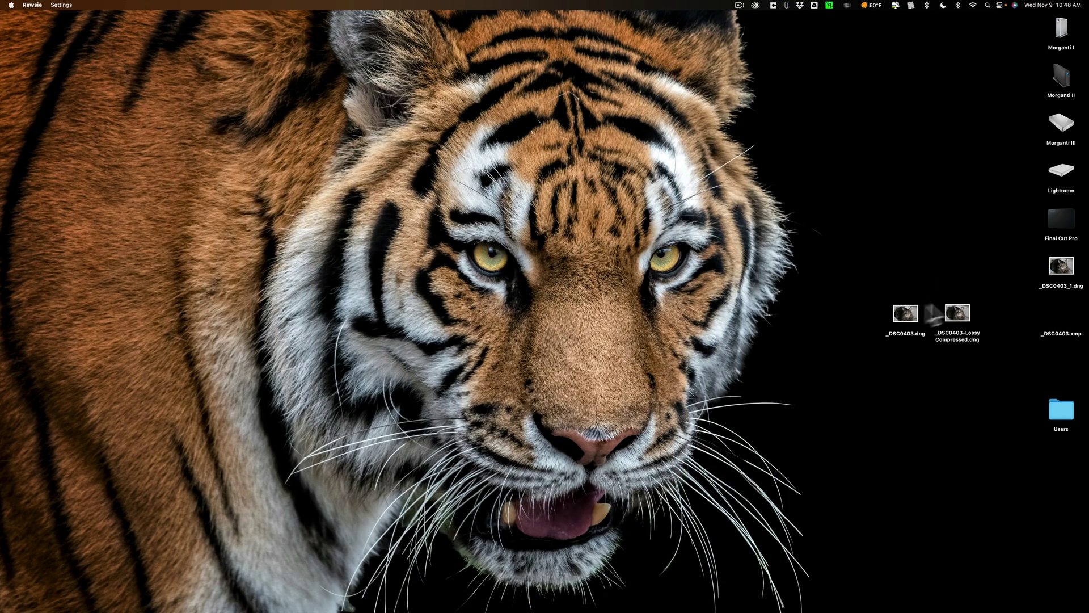
- Rename the new _DSC0403_1.dng as Rawsie and line it up on the desktop with _DSC0403.dng and _DSC0403-Lossy Compressed.dng
{"action": "left_click_drag", "start_coordinate": [1059, 268], "coordinate": [778, 139]}
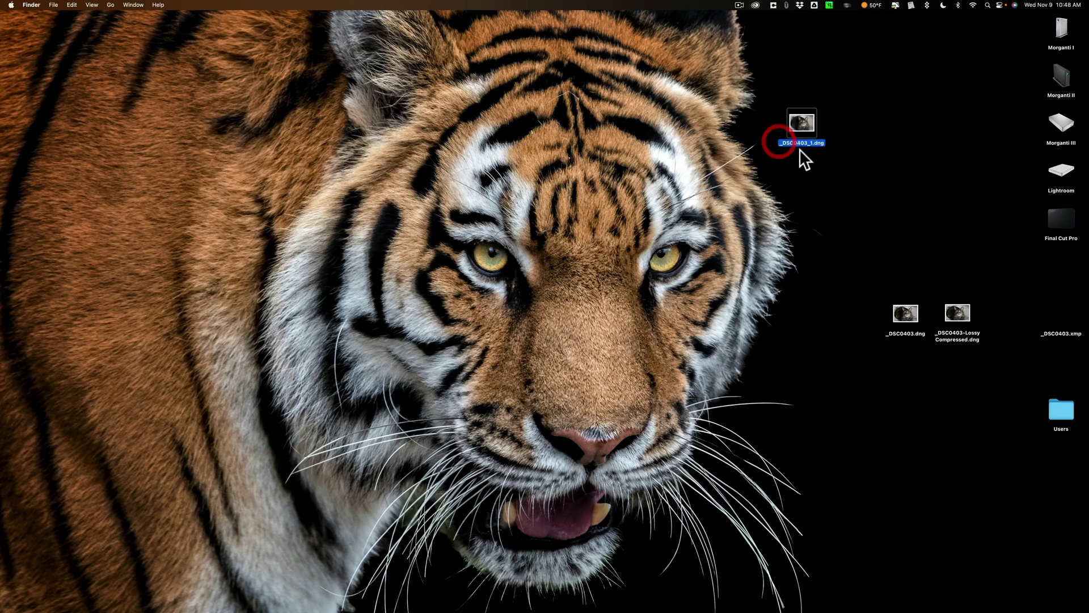
{"action": "left_click", "coordinate": [802, 143]}
{"action": "type", "text": "Rawsie"}
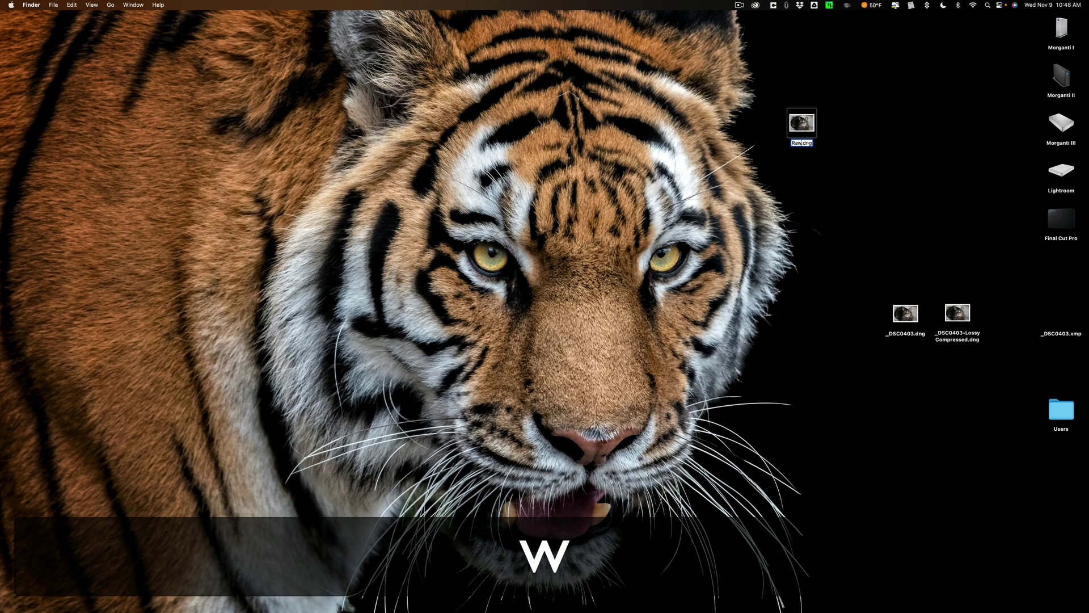
{"action": "key", "text": "Return"}
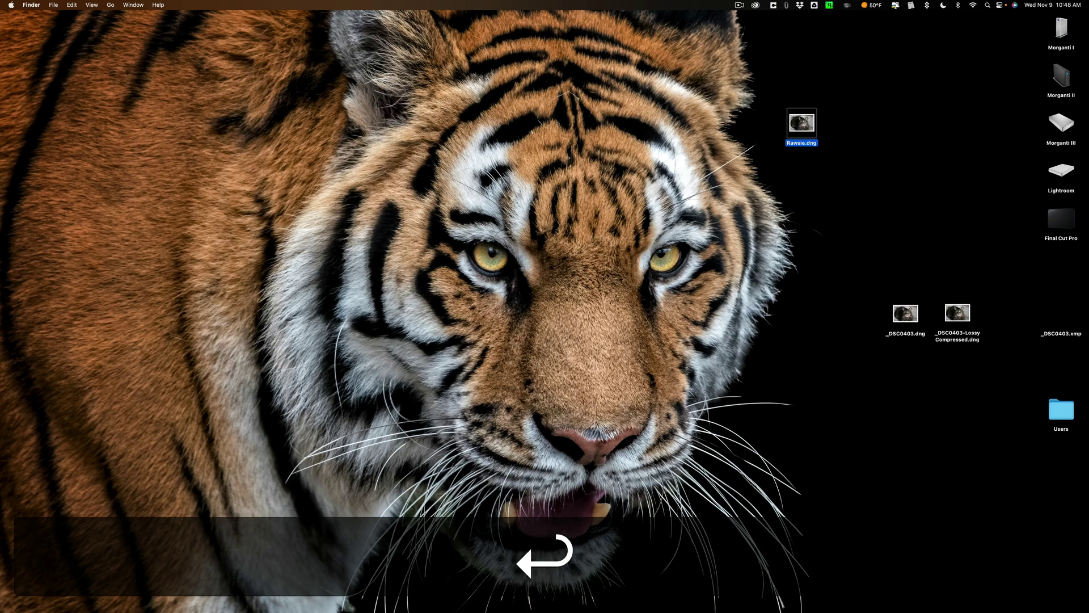
{"action": "left_click_drag", "start_coordinate": [903, 310], "coordinate": [853, 121]}
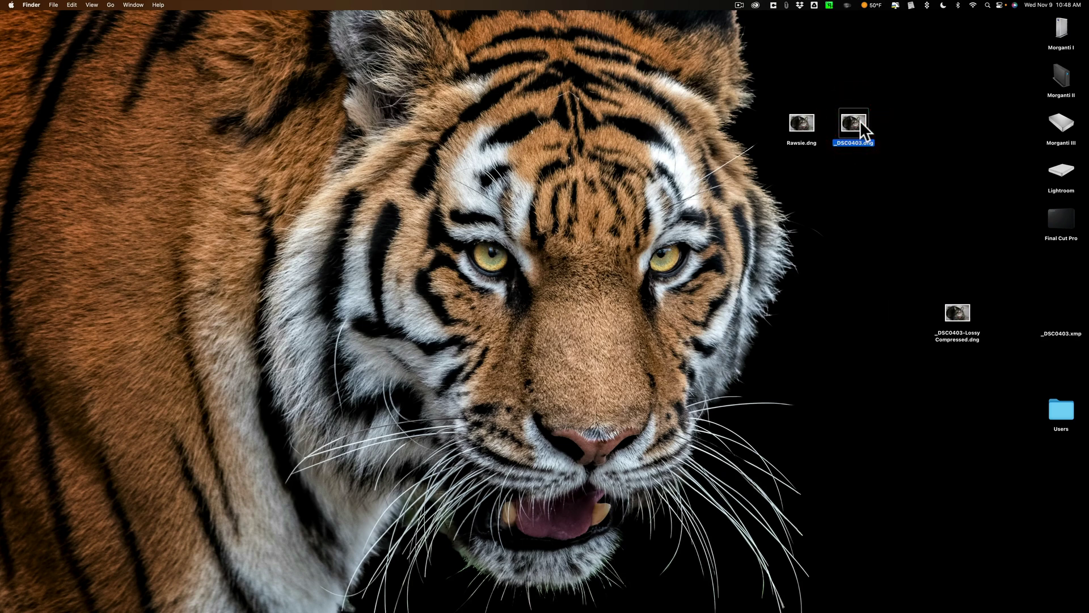
{"action": "left_click_drag", "start_coordinate": [957, 306], "coordinate": [917, 115]}
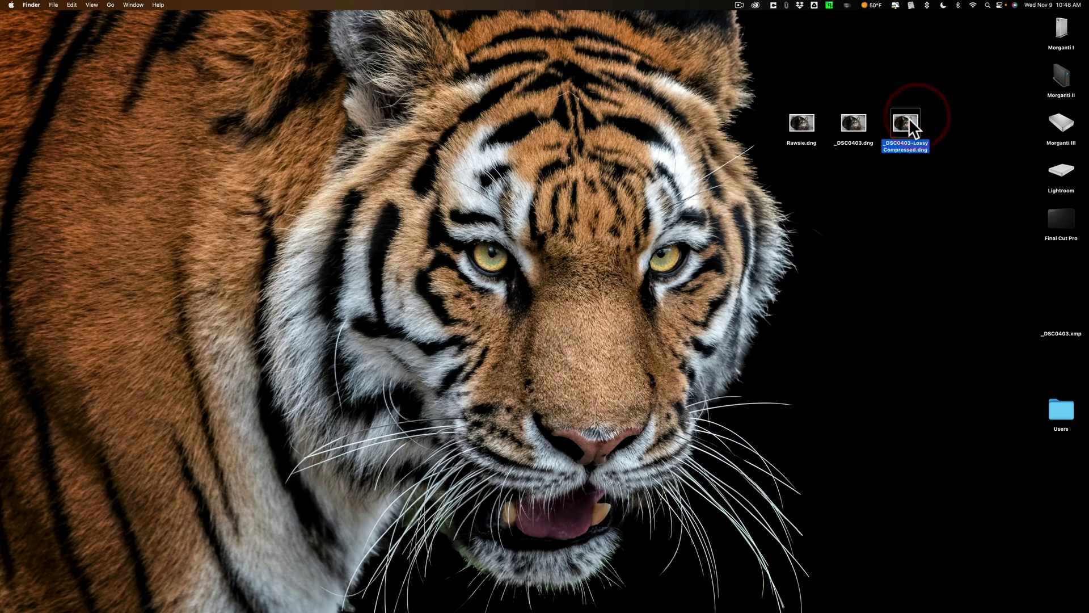
- Move the original _DSC0403.nef out of the nested Users folder to the desktop beside Rawsie.dng and close the folder window
{"action": "left_click_drag", "start_coordinate": [1069, 408], "coordinate": [936, 245]}
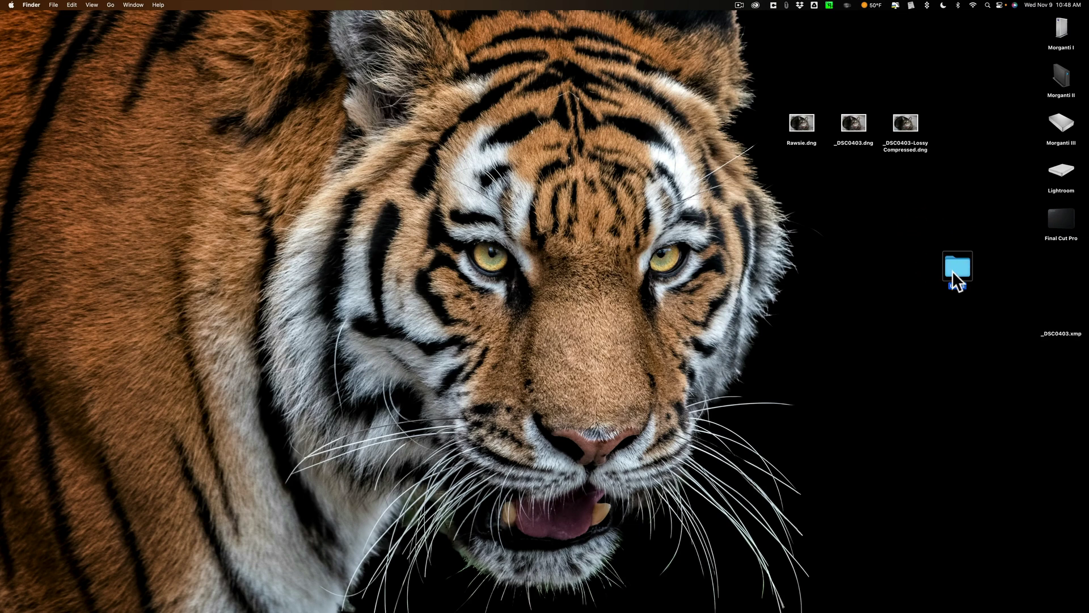
{"action": "double_click", "coordinate": [953, 271]}
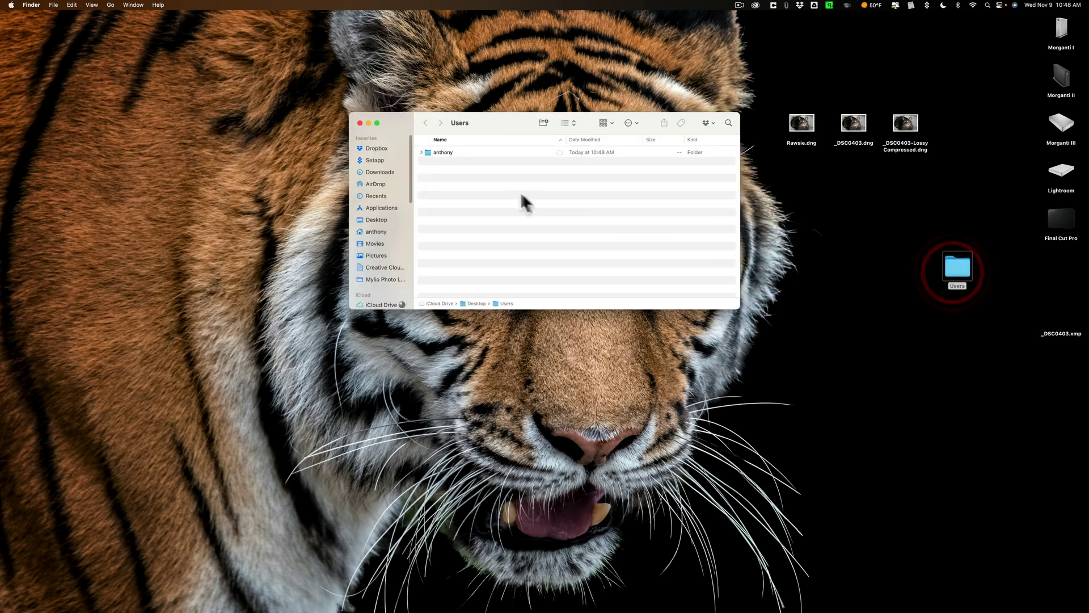
{"action": "double_click", "coordinate": [438, 152]}
{"action": "double_click", "coordinate": [434, 152]}
{"action": "left_click_drag", "start_coordinate": [444, 152], "coordinate": [774, 66]}
{"action": "left_click", "coordinate": [360, 122]}
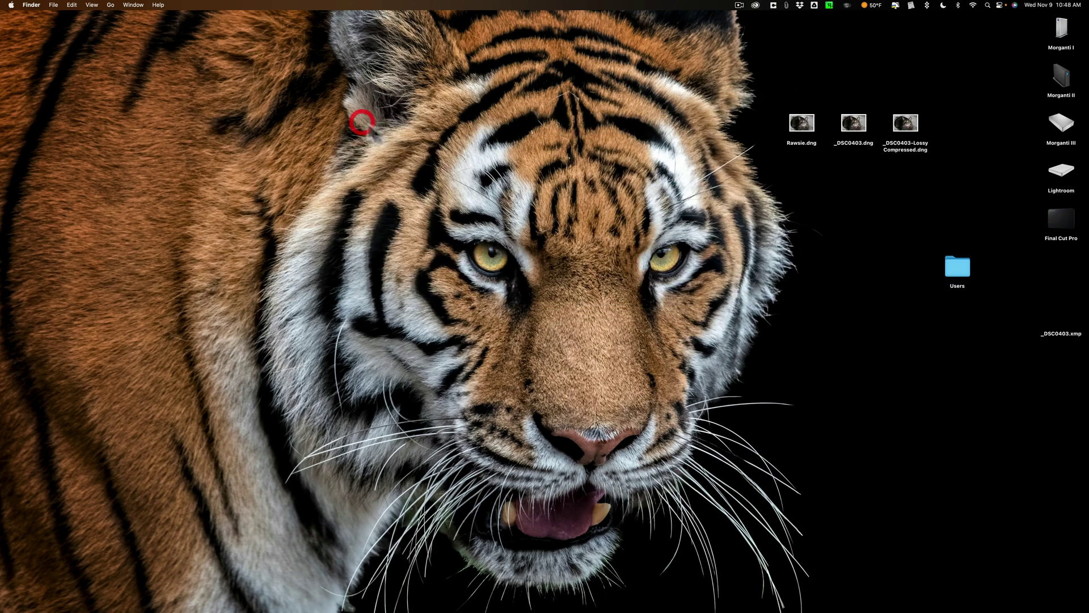
- Compare the sizes of the NEF and the three DNG files in their info windows and close those windows
{"action": "left_click_drag", "start_coordinate": [801, 35], "coordinate": [944, 137]}
{"action": "left_click", "coordinate": [728, 113]}
{"action": "key", "text": "super+i"}
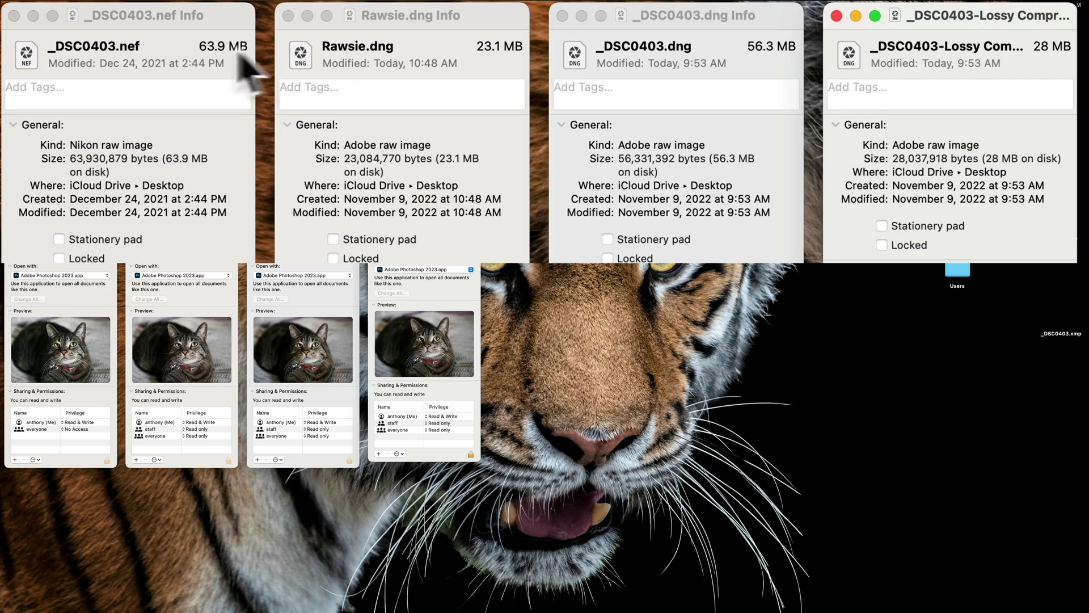
{"action": "left_click", "coordinate": [14, 15]}
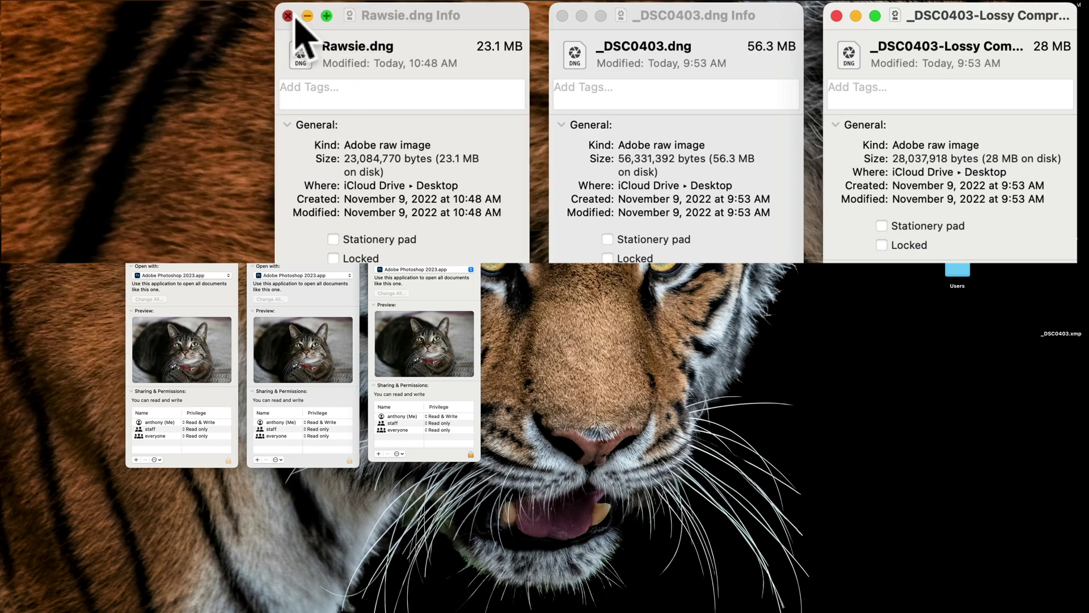
{"action": "left_click", "coordinate": [288, 16]}
{"action": "left_click", "coordinate": [562, 15]}
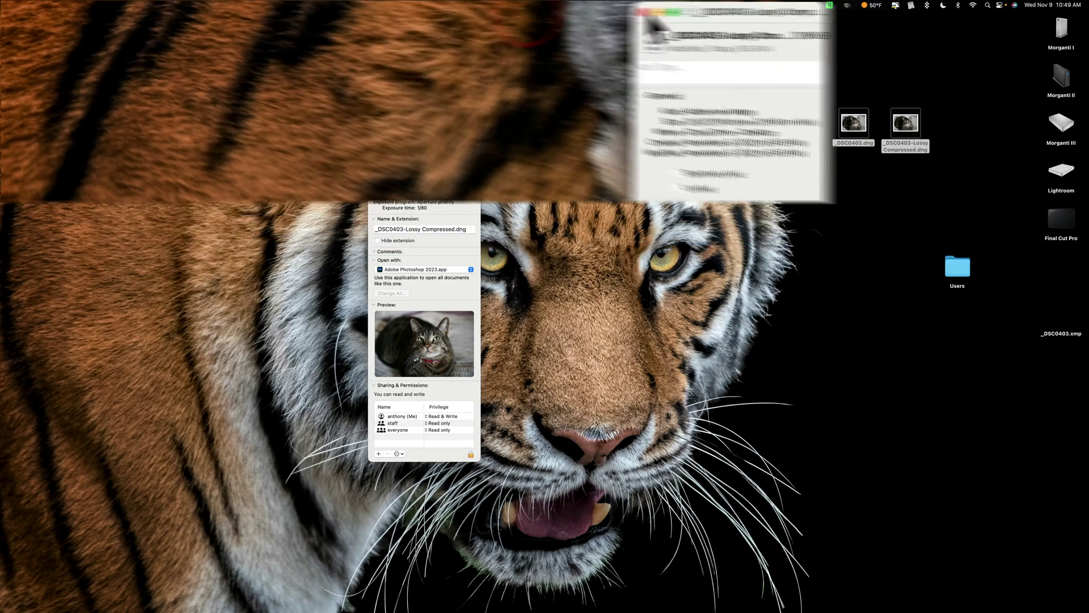
{"action": "left_click", "coordinate": [370, 18]}
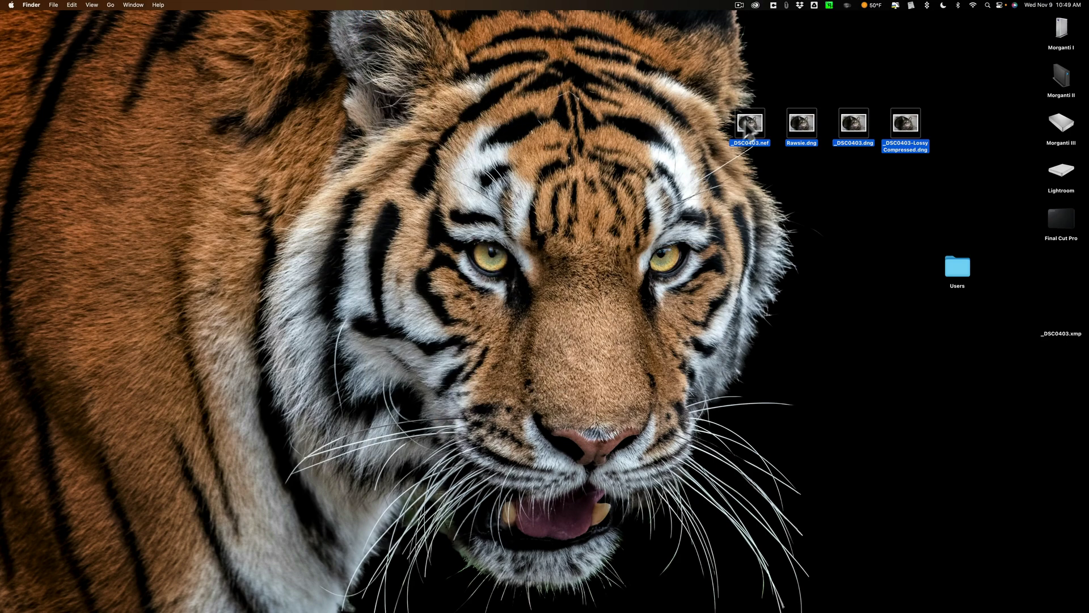
- Open the four selected raw files together in Photoshop's Camera Raw and view _DSC0403.dng, _DSC0403.nef and Rawsie.dng in turn
{"action": "mouse_move", "coordinate": [794, 606]}
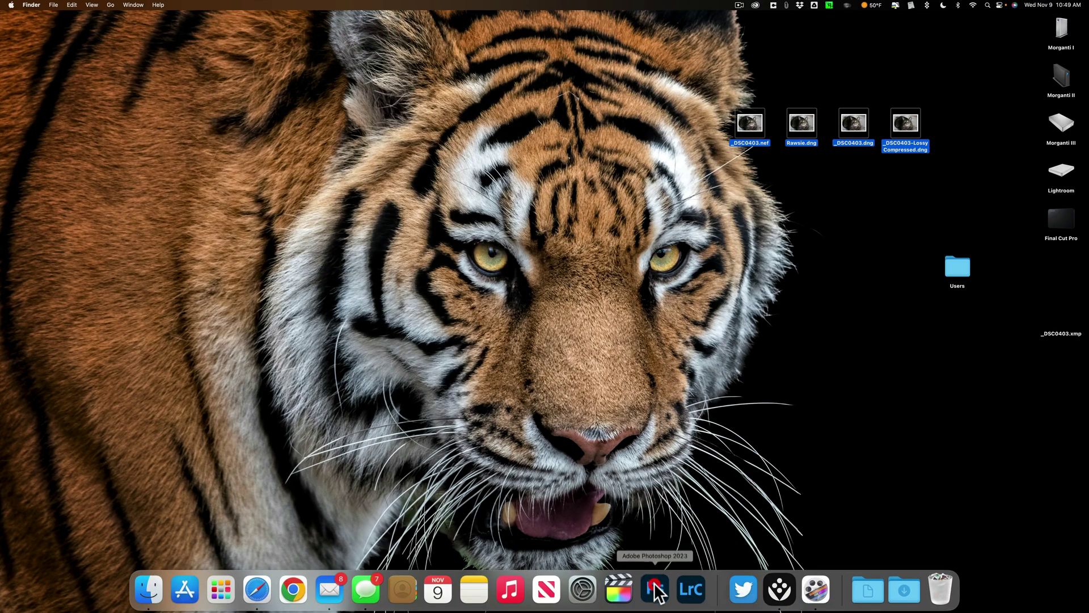
{"action": "left_click", "coordinate": [655, 589]}
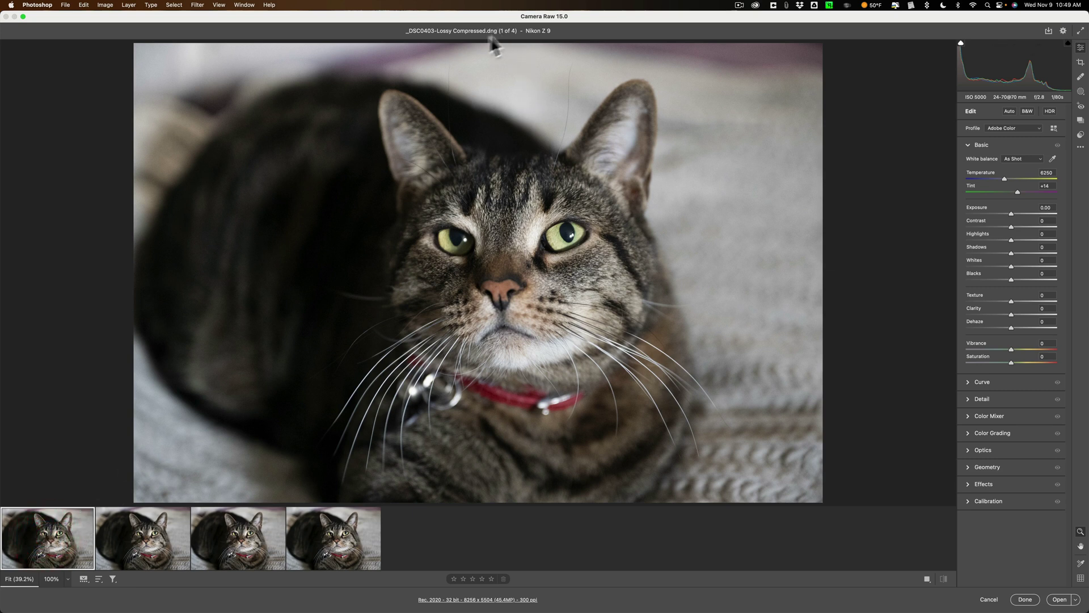
{"action": "left_click", "coordinate": [144, 535]}
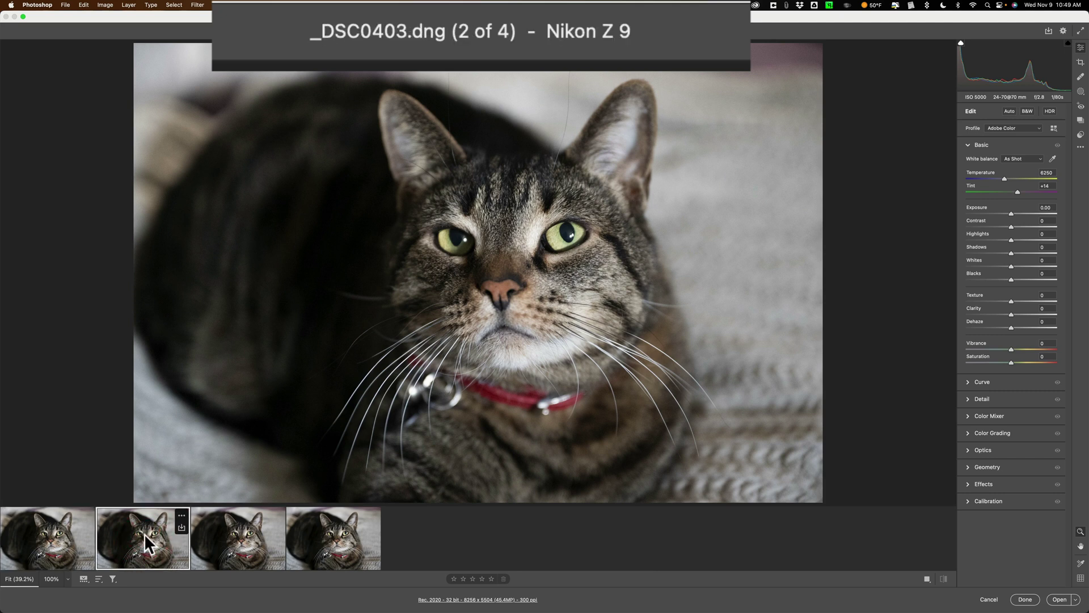
{"action": "left_click", "coordinate": [237, 537]}
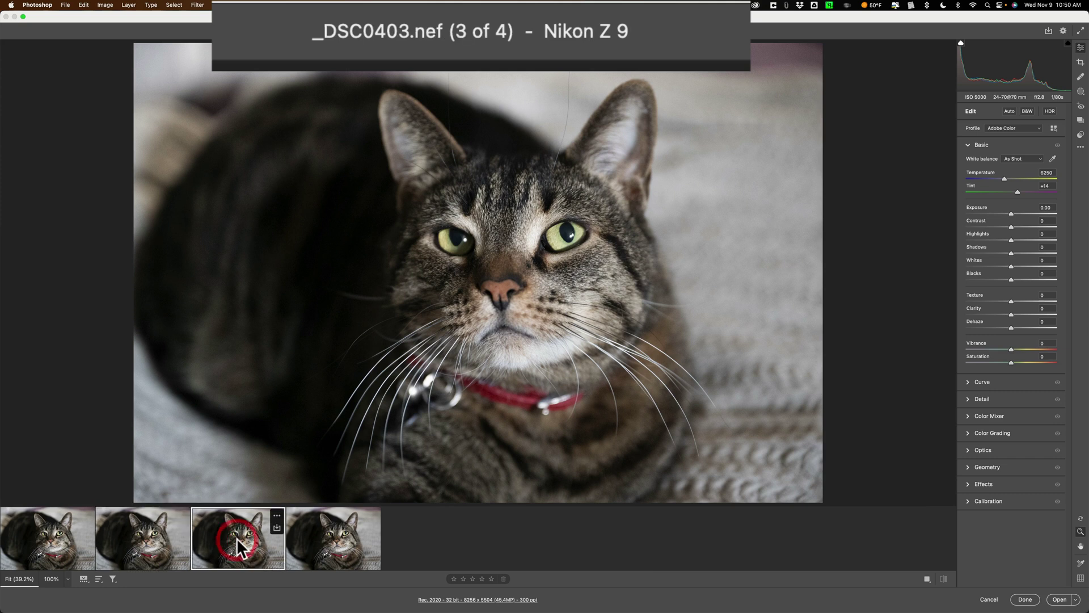
{"action": "left_click", "coordinate": [319, 538]}
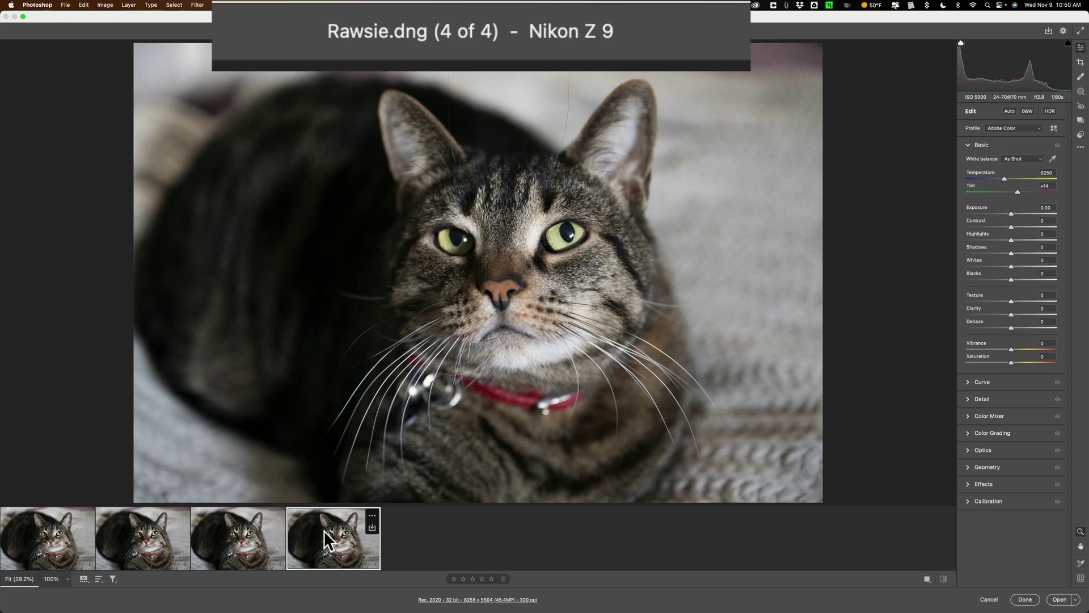
{"action": "left_click", "coordinate": [233, 531]}
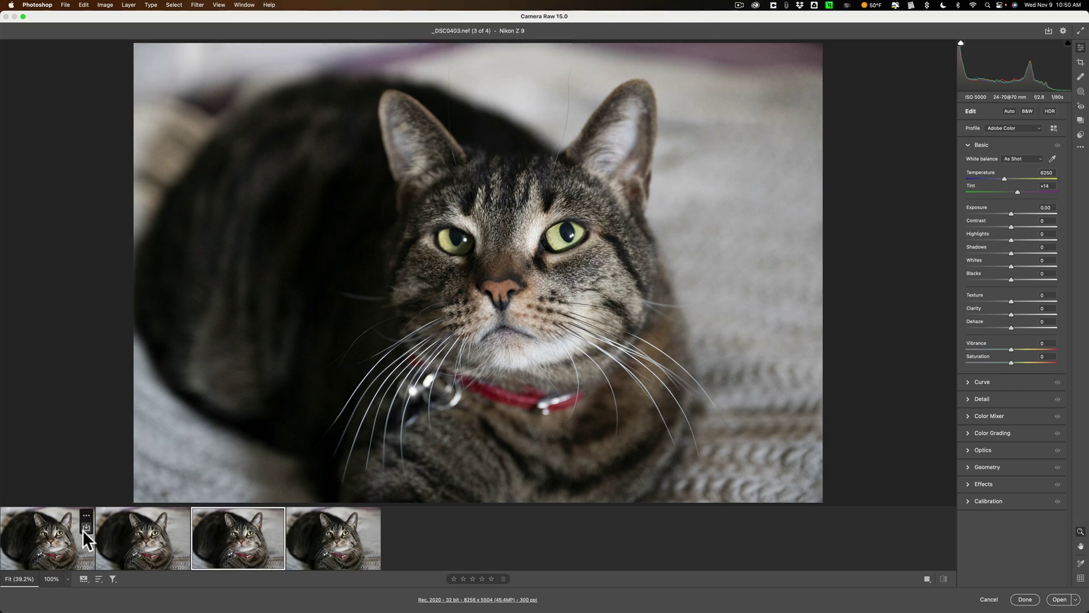
- Zoom in on the cat's face in _DSC0403.nef and _DSC0403.dng, and to 100% on the nose in _DSC0403-Lossy Compressed.dng
{"action": "left_click", "coordinate": [83, 529]}
{"action": "left_click_drag", "start_coordinate": [370, 157], "coordinate": [654, 364]}
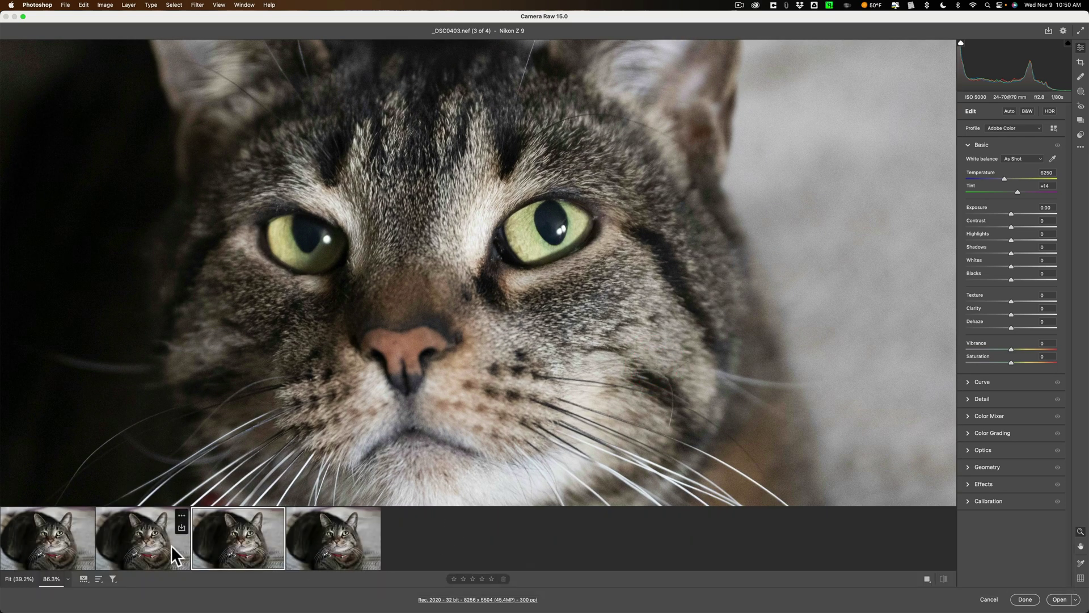
{"action": "left_click", "coordinate": [150, 553]}
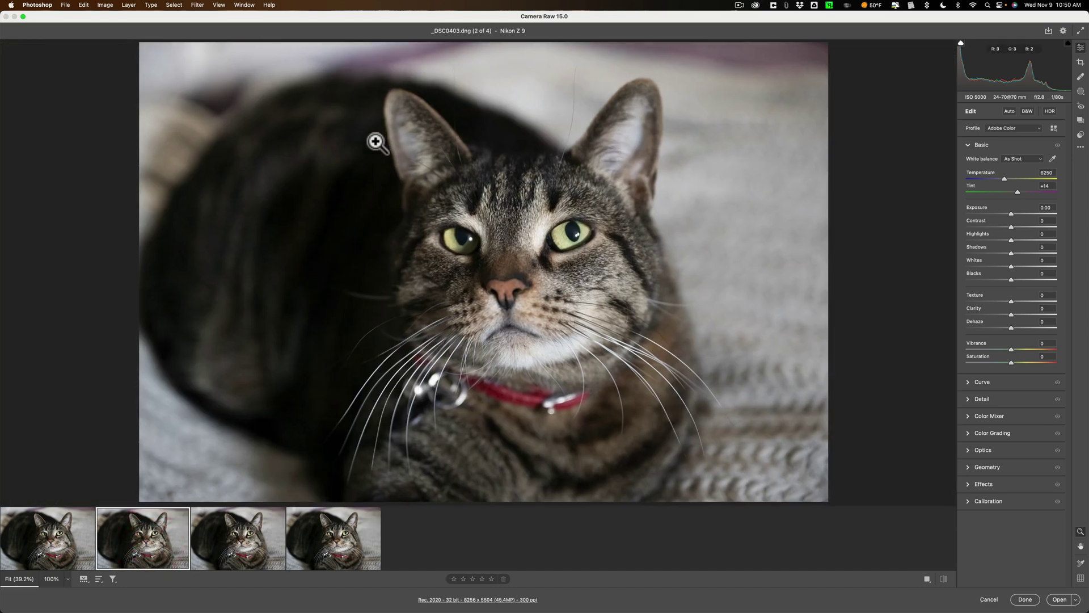
{"action": "left_click_drag", "start_coordinate": [375, 141], "coordinate": [673, 377]}
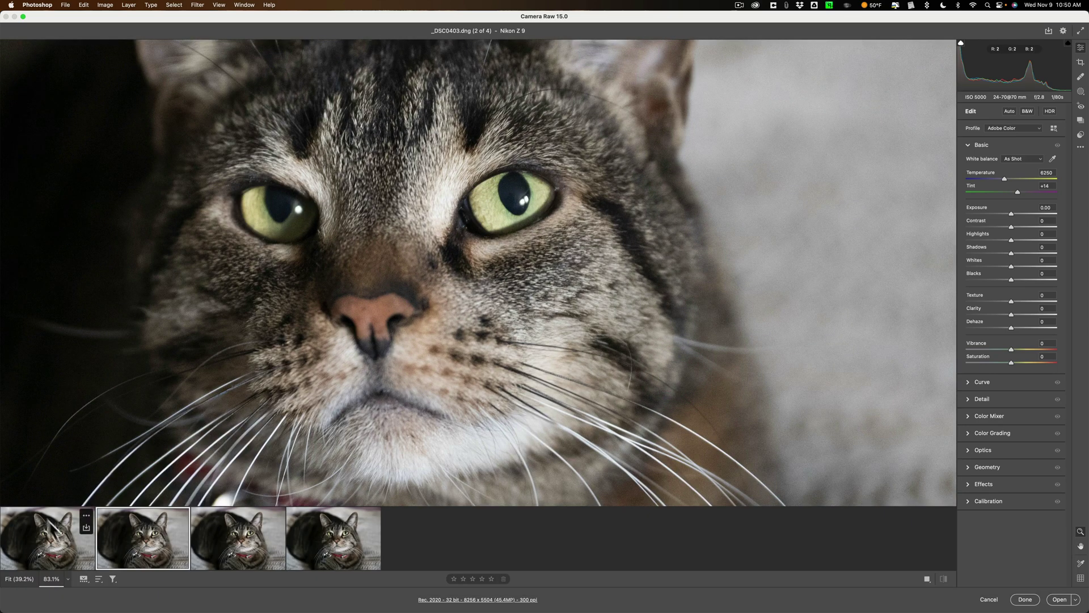
{"action": "left_click", "coordinate": [61, 542]}
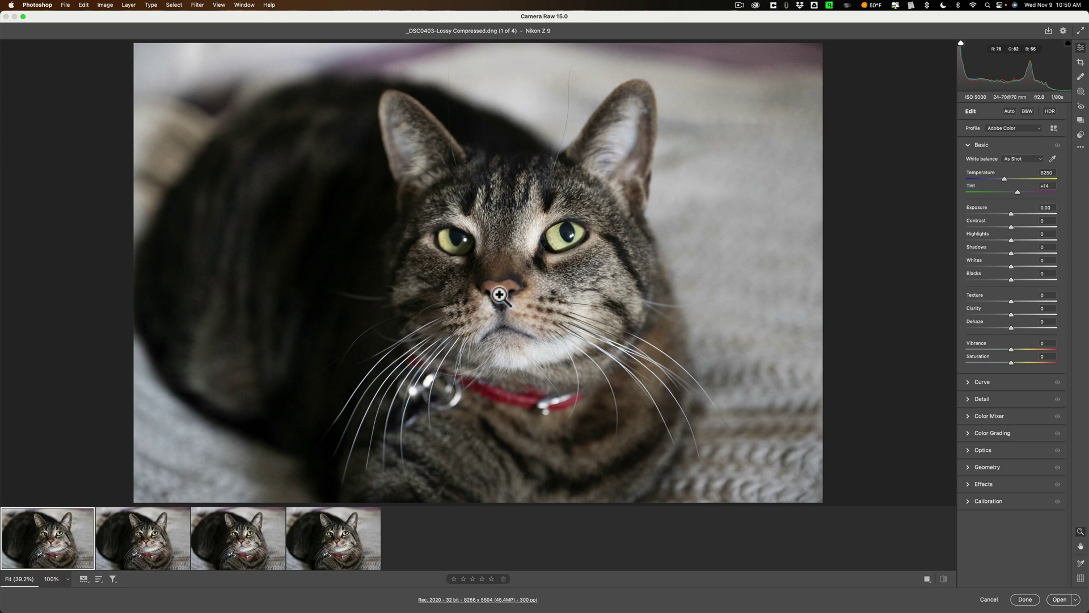
{"action": "left_click", "coordinate": [501, 290]}
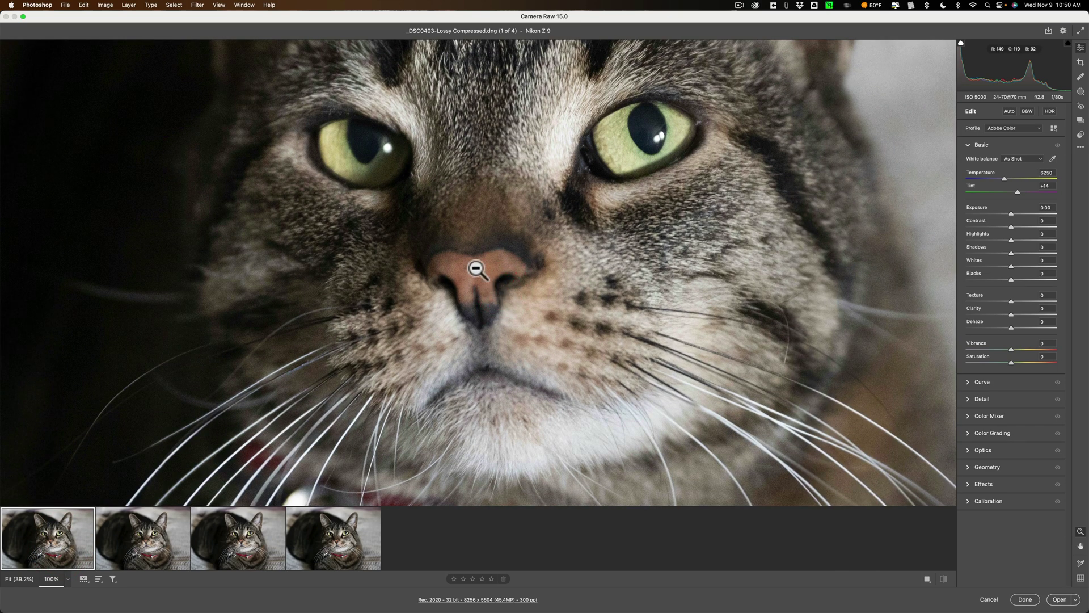
- Fit the lossy compressed image in view, inspect the cat's nose at 100% in Rawsie.dng, and fit that image too
{"action": "mouse_move", "coordinate": [331, 538]}
{"action": "left_click", "coordinate": [485, 261], "text": "alt"}
{"action": "left_click", "coordinate": [326, 545]}
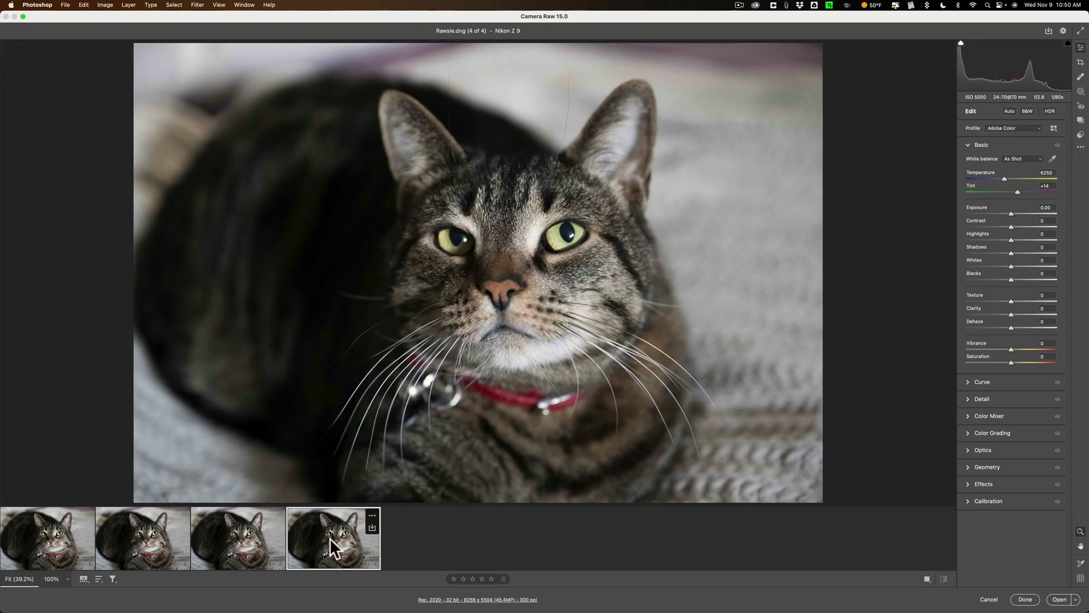
{"action": "left_click", "coordinate": [502, 286]}
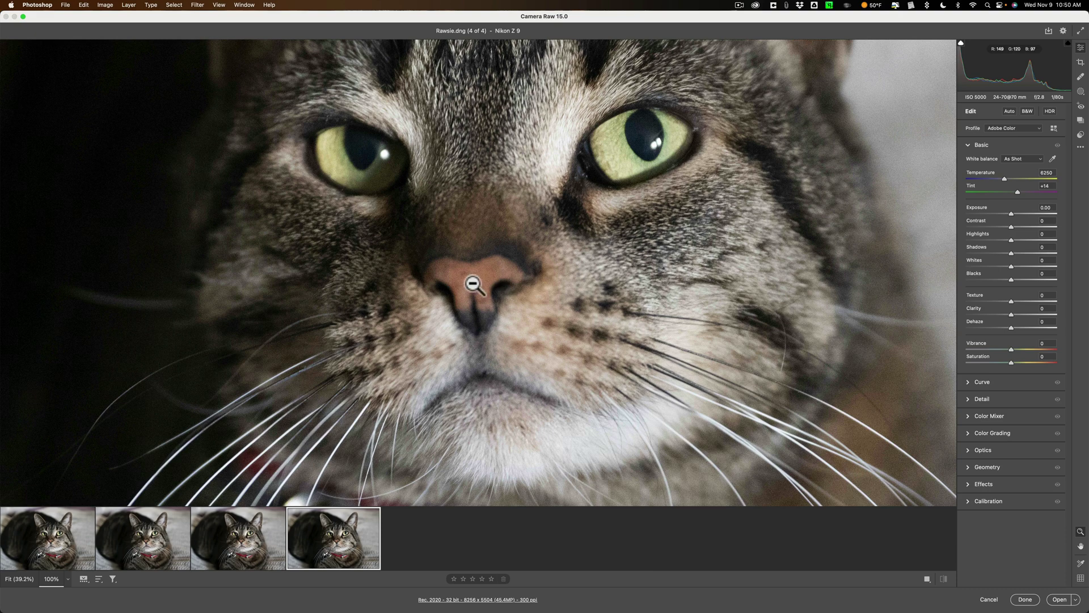
{"action": "left_click", "coordinate": [481, 281], "text": "alt"}
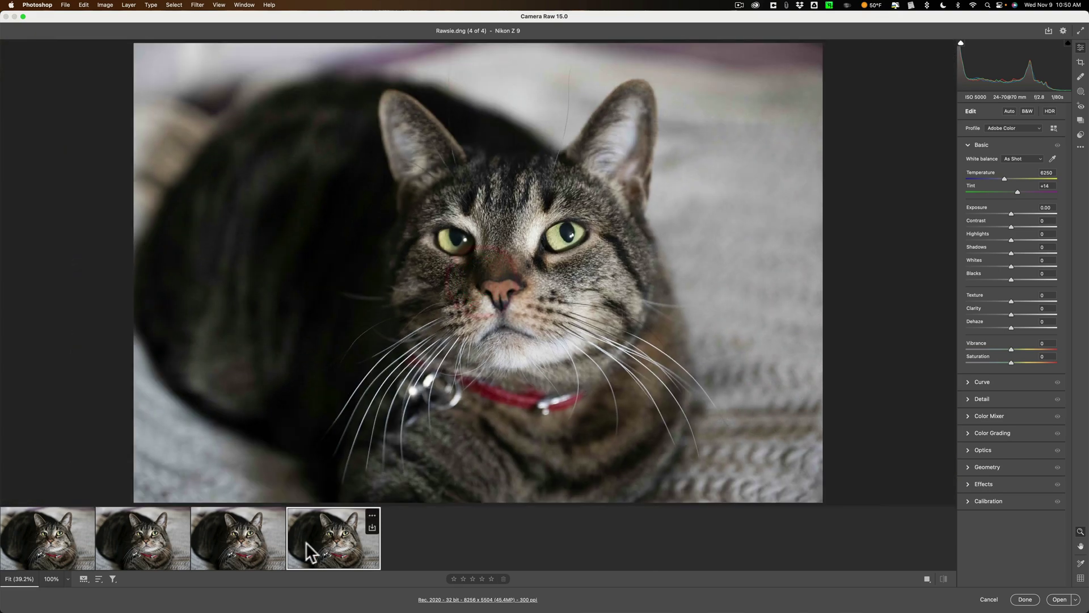
- Switch between the NEF, _DSC0403.dng and the lossy compressed DNG, and recentre the zoom of _DSC0403.dng on the cat's nose
{"action": "left_click", "coordinate": [248, 540]}
{"action": "left_click", "coordinate": [152, 539]}
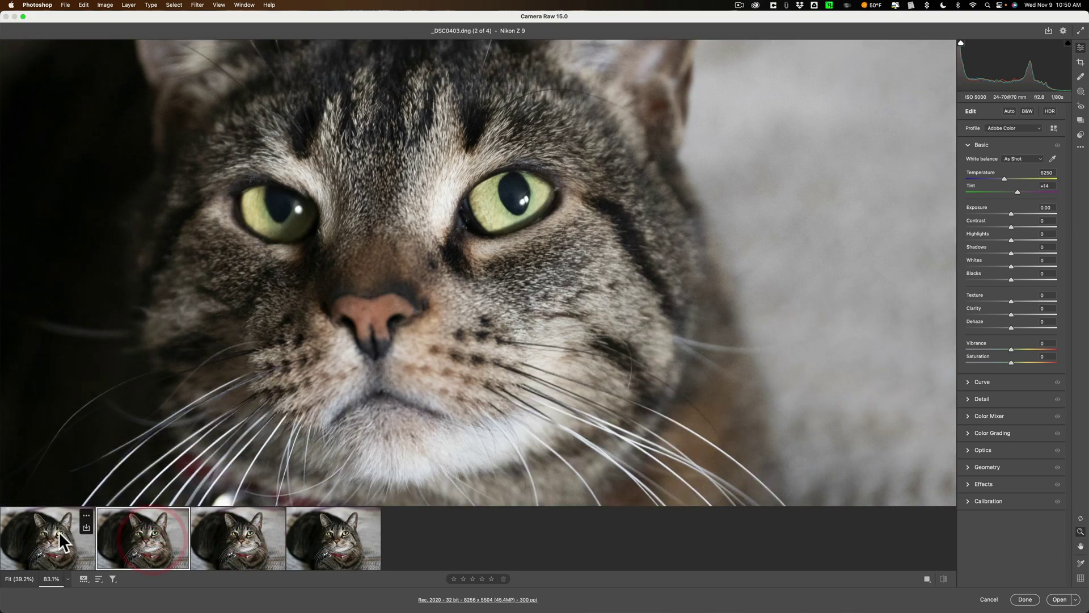
{"action": "left_click", "coordinate": [59, 531]}
{"action": "left_click", "coordinate": [152, 550]}
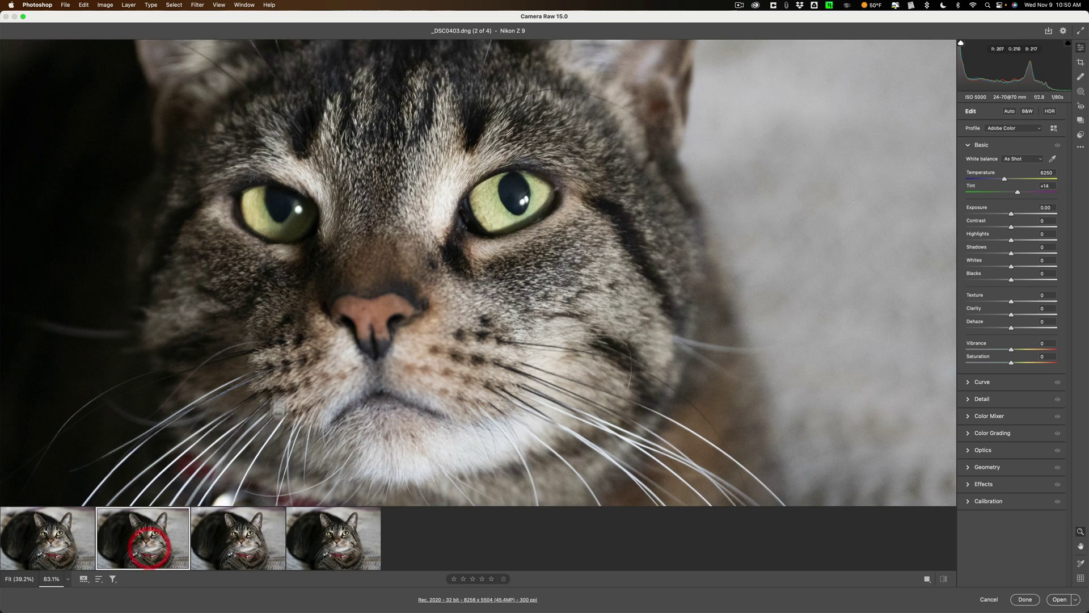
{"action": "left_click", "coordinate": [361, 302], "text": "alt"}
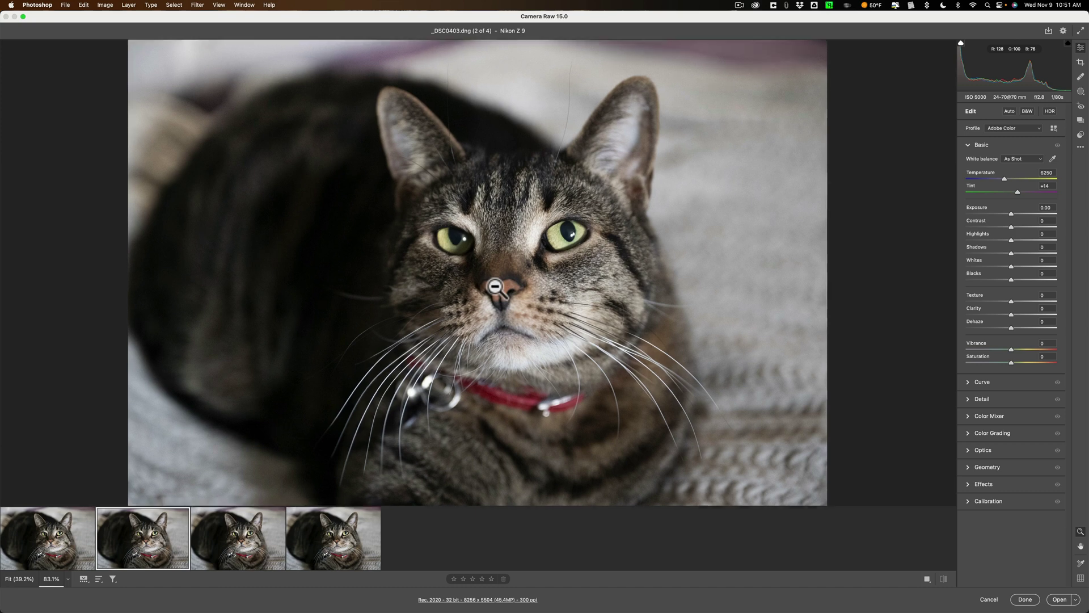
{"action": "left_click", "coordinate": [495, 286]}
- Zoom in on the cat's nose at 100% in the lossy compressed DNG and Rawsie.dng, and recentre the zoomed NEF on the nose
{"action": "left_click", "coordinate": [64, 553]}
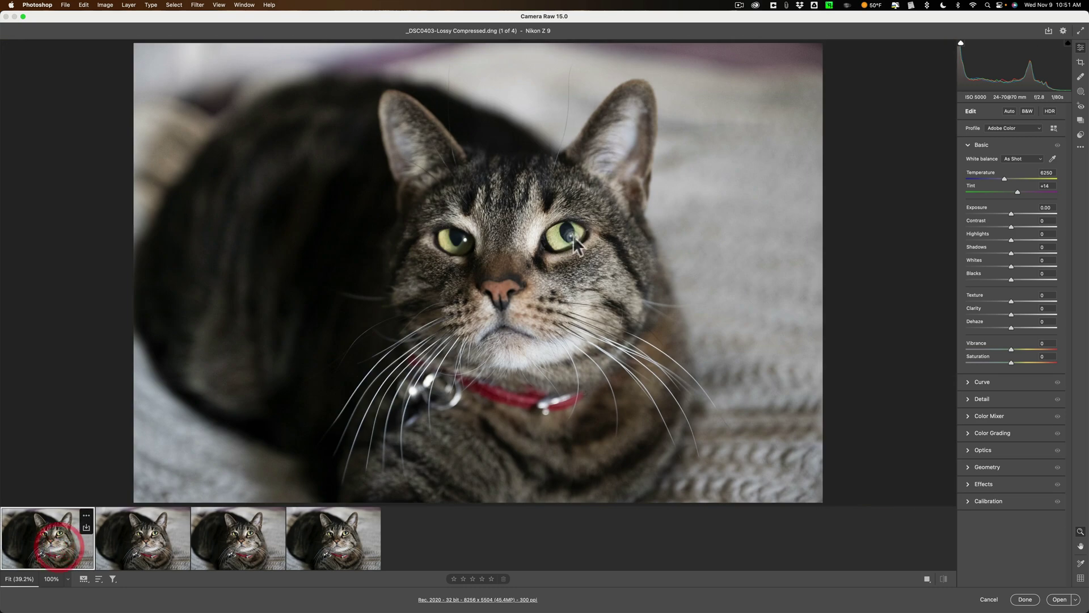
{"action": "left_click", "coordinate": [495, 288]}
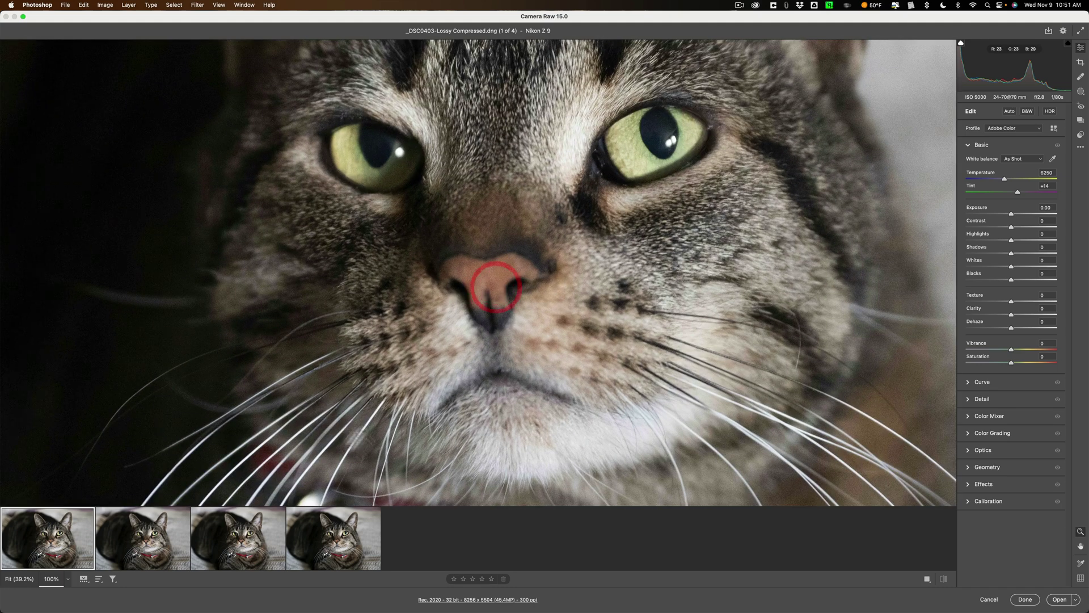
{"action": "left_click", "coordinate": [249, 533]}
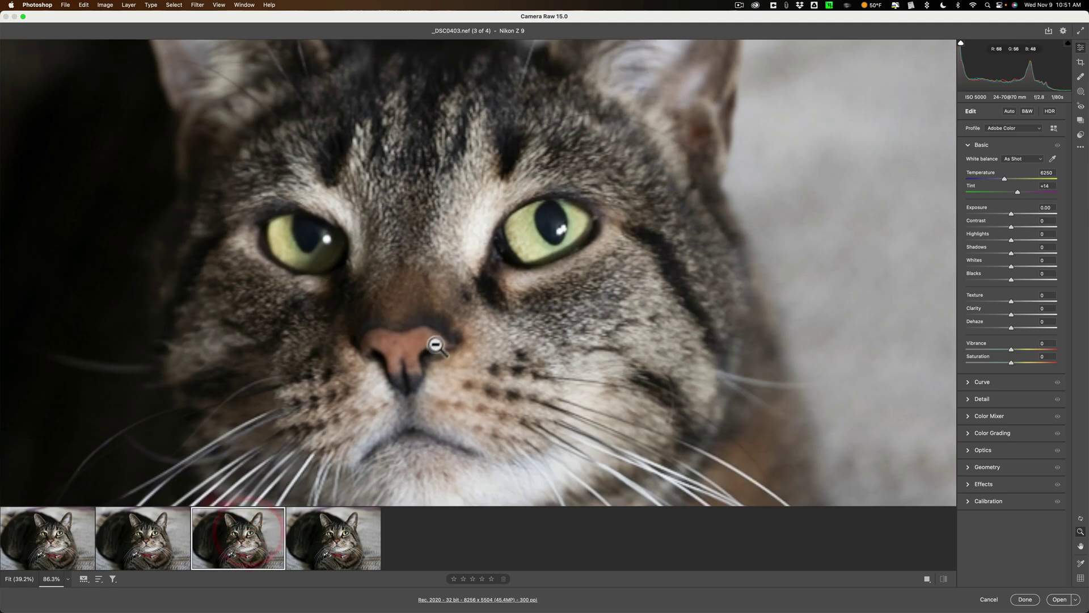
{"action": "left_click", "coordinate": [436, 326]}
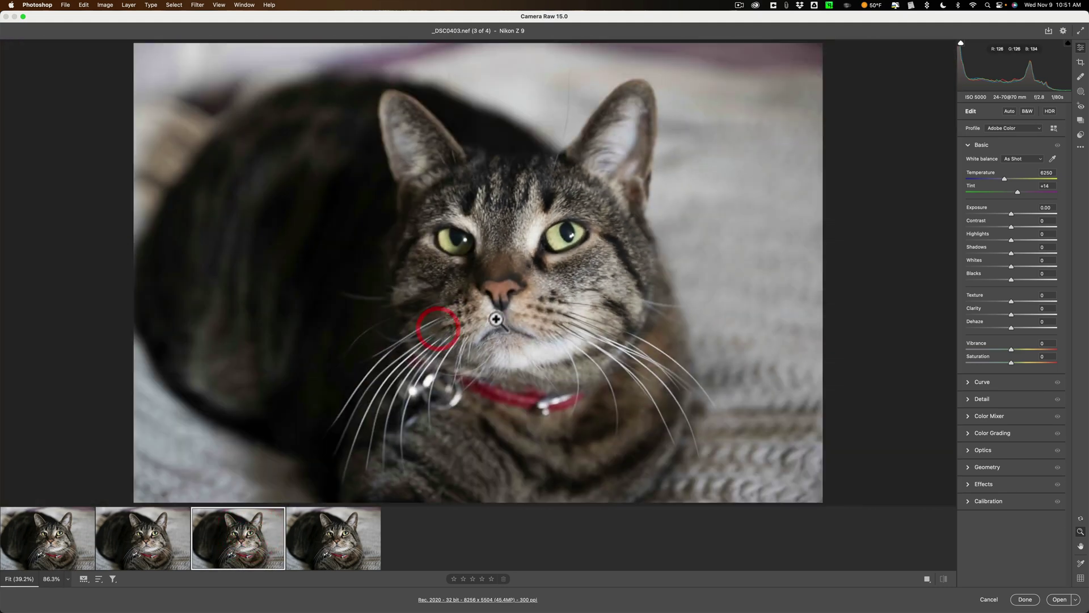
{"action": "left_click", "coordinate": [496, 288]}
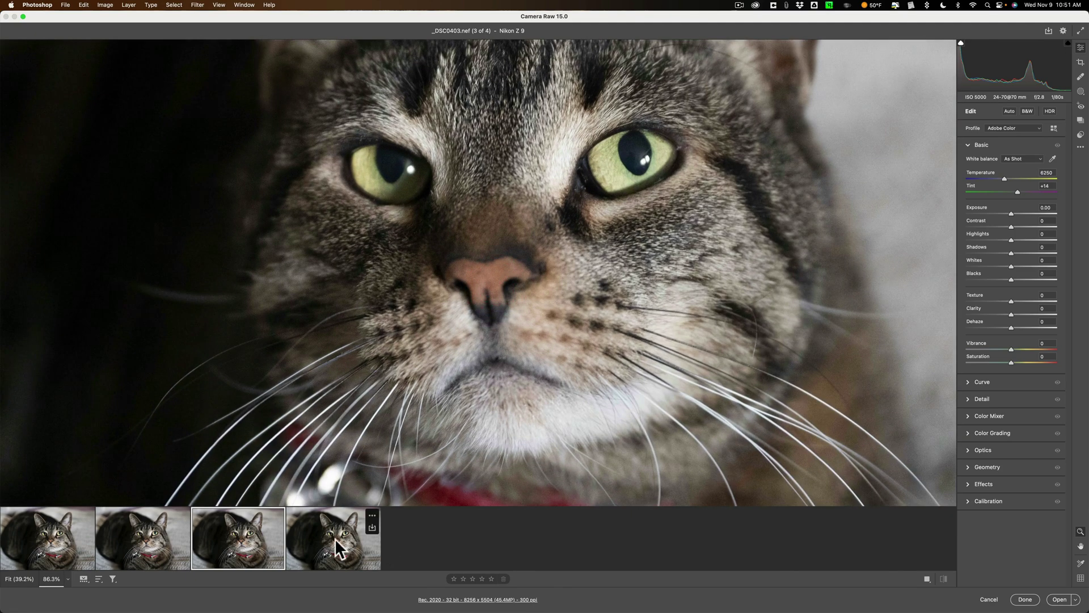
{"action": "left_click", "coordinate": [335, 538]}
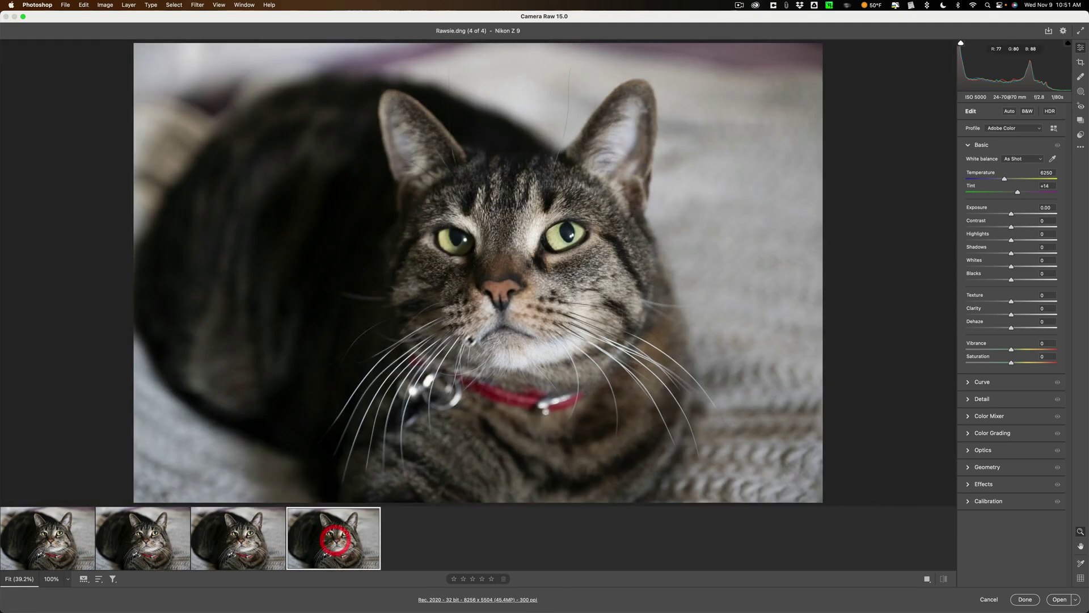
{"action": "left_click", "coordinate": [495, 287]}
- Compare the zoomed fur and eye detail of the lossy compressed DNG, _DSC0403.dng, _DSC0403.nef and Rawsie.dng in turn
{"action": "left_click", "coordinate": [71, 553]}
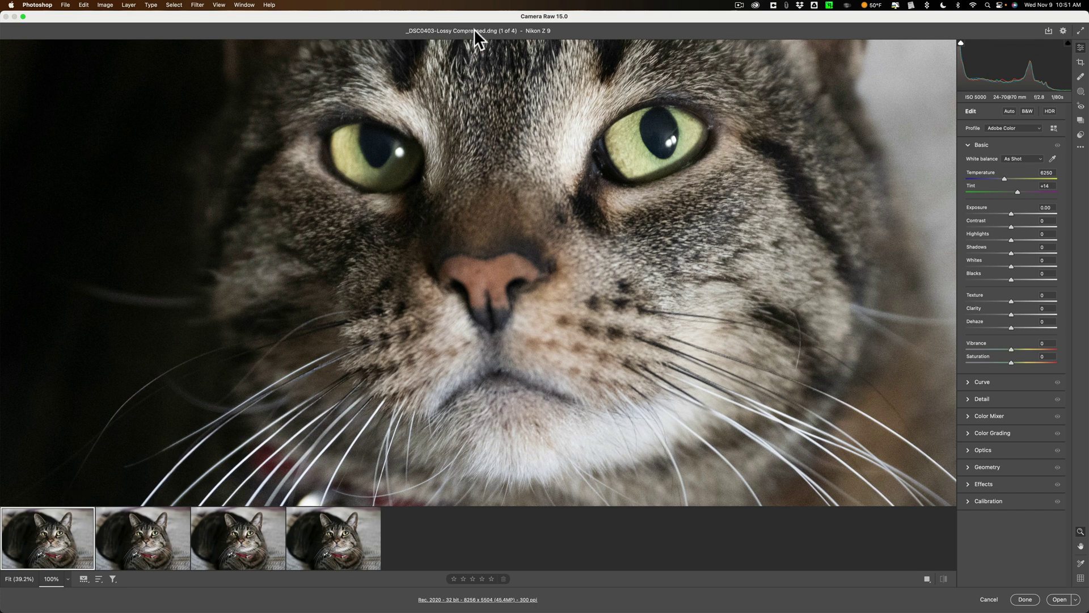
{"action": "left_click", "coordinate": [158, 529]}
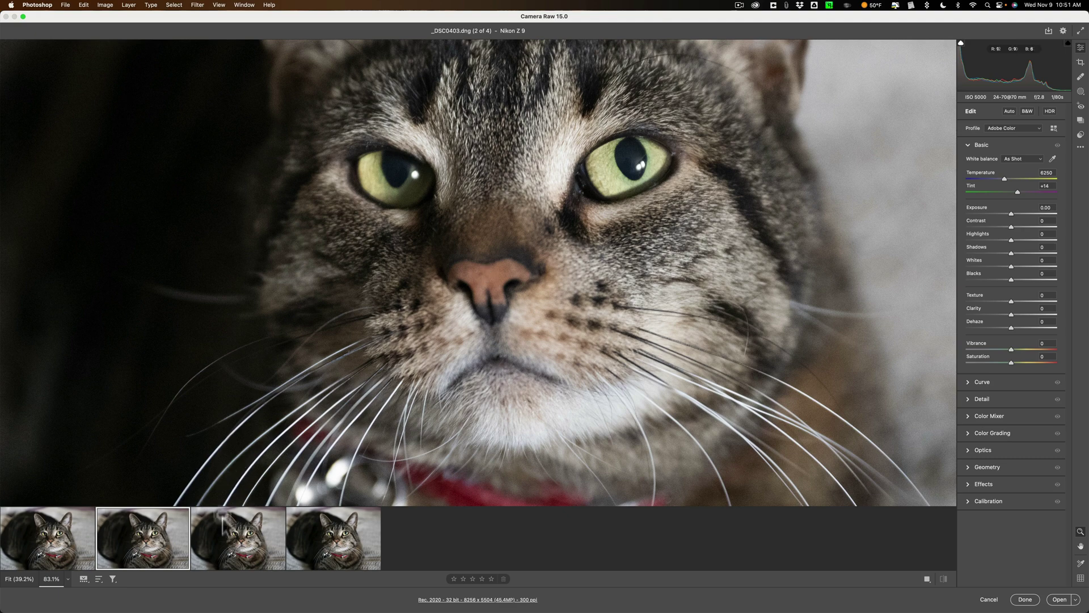
{"action": "left_click", "coordinate": [233, 540]}
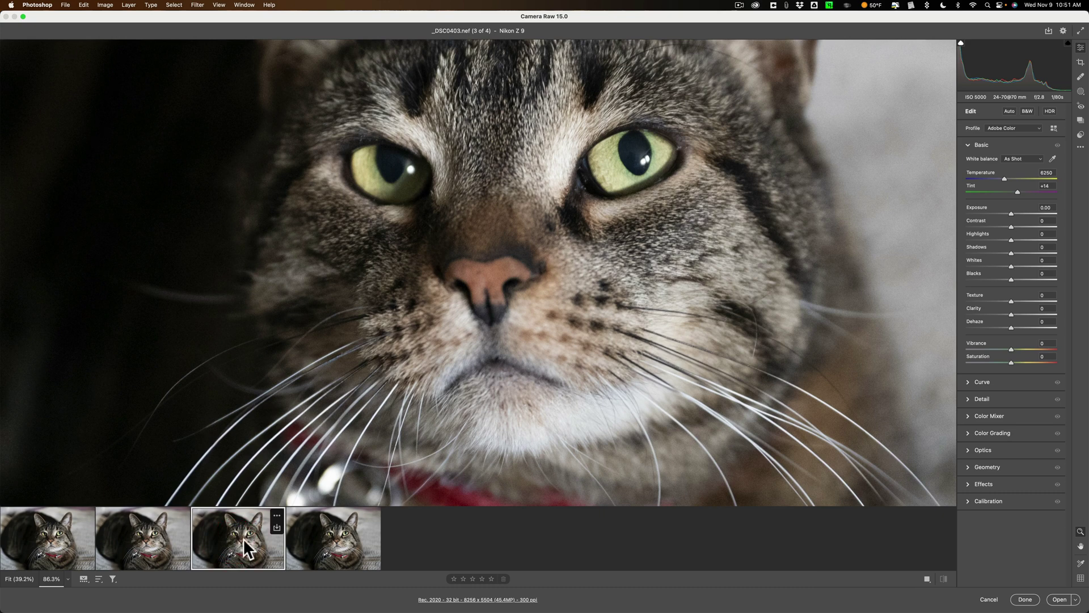
{"action": "left_click", "coordinate": [334, 540]}
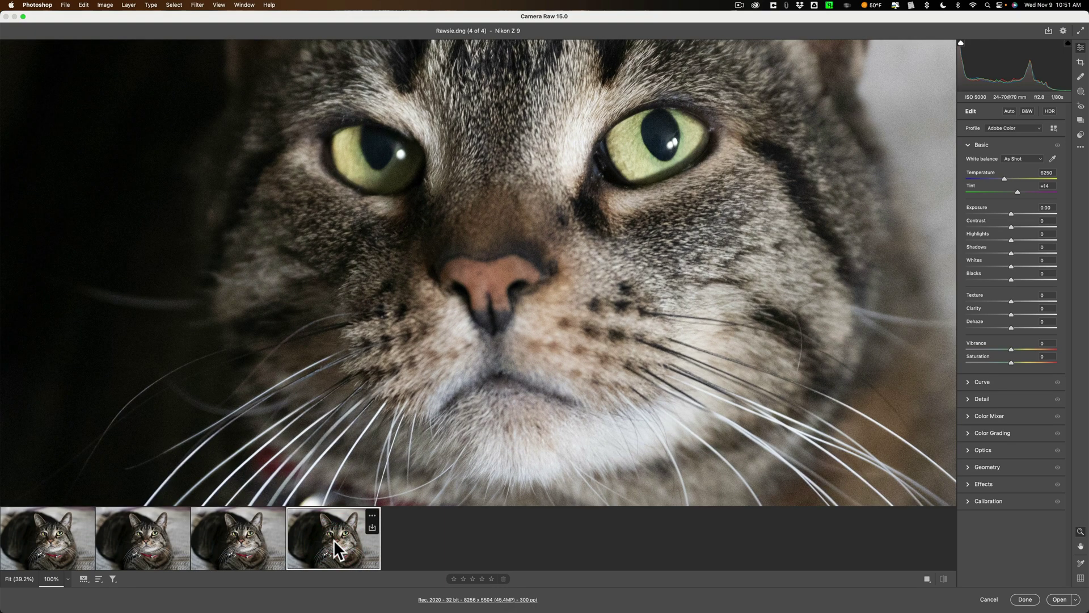
- Reset Rawsie.dng, _DSC0403.nef, _DSC0403.dng and the lossy compressed DNG to the fit-in-view zoom
{"action": "left_click", "coordinate": [507, 282]}
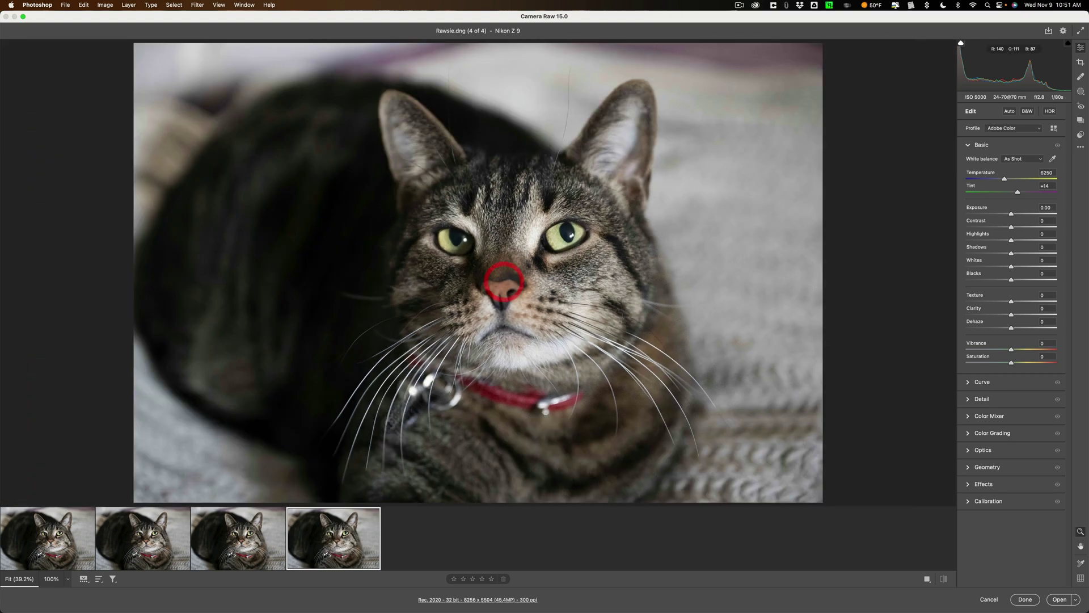
{"action": "left_click", "coordinate": [231, 540]}
{"action": "left_click", "coordinate": [488, 290]}
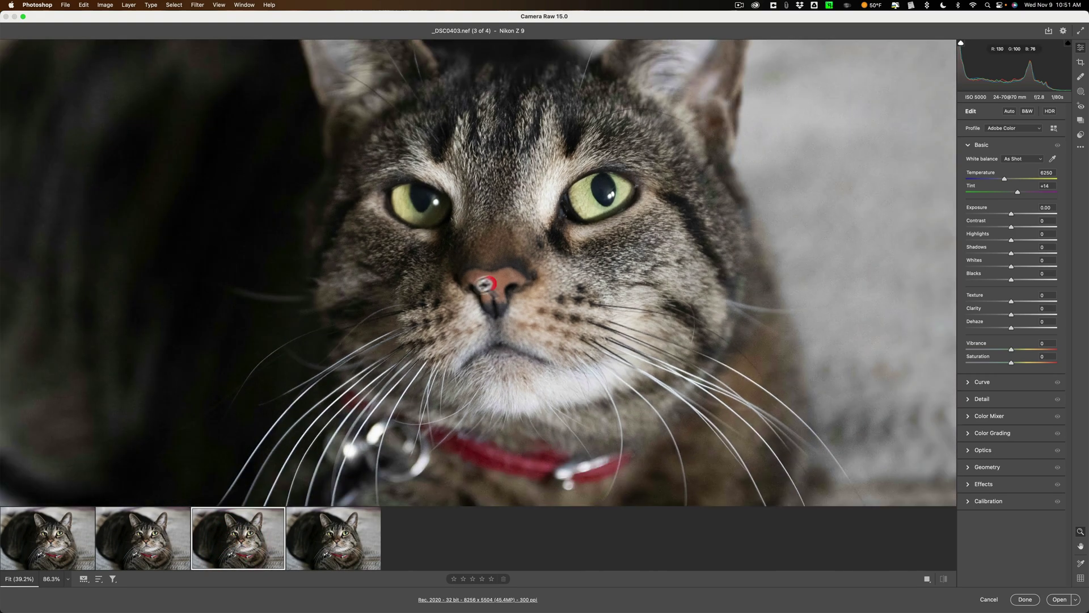
{"action": "left_click", "coordinate": [128, 524]}
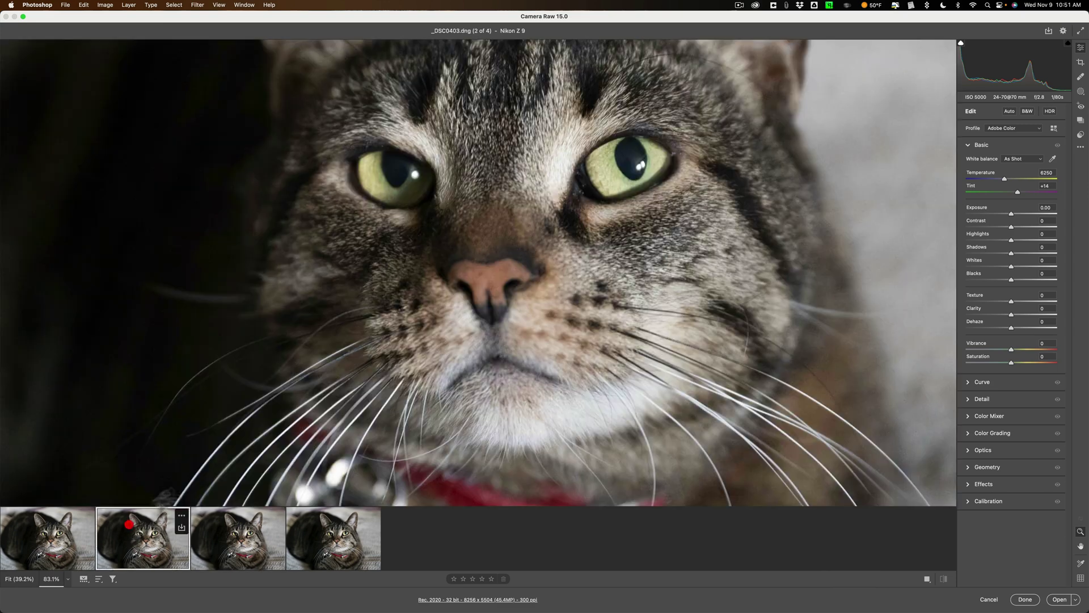
{"action": "left_click", "coordinate": [486, 273]}
{"action": "left_click", "coordinate": [48, 519]}
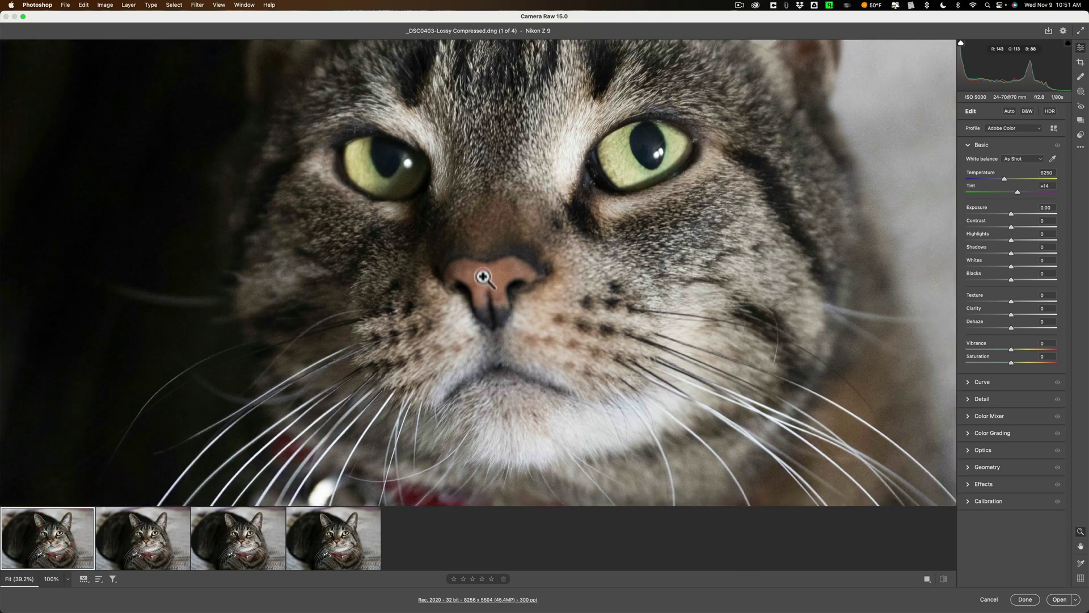
{"action": "left_click", "coordinate": [482, 278]}
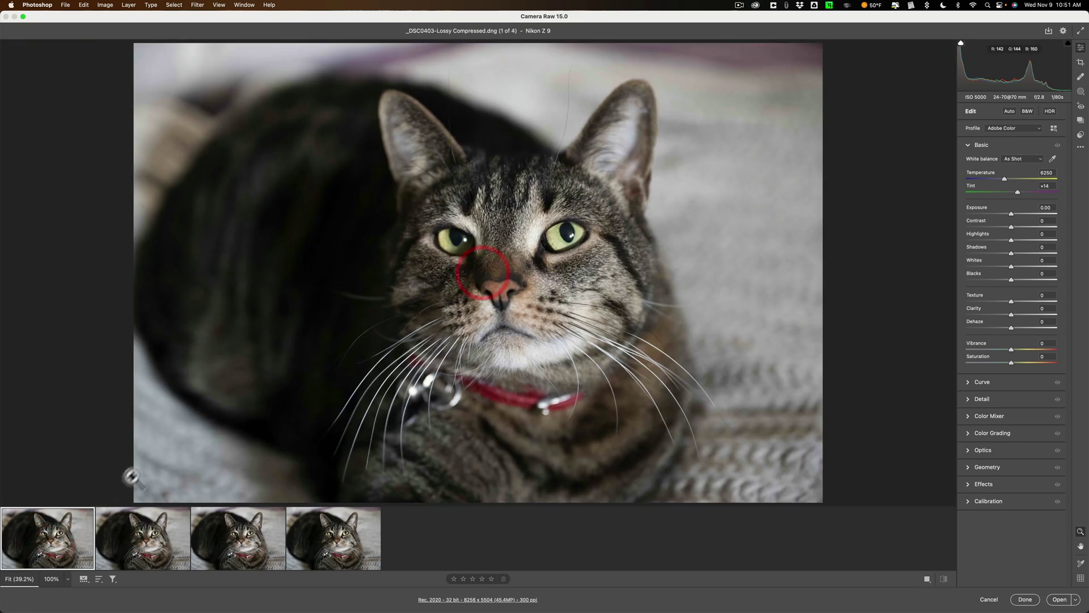
- Zoom all four raw files to 100% centred on the same spot of the cat's nose, from the lossy compressed DNG to Rawsie.dng
{"action": "left_click", "coordinate": [495, 286]}
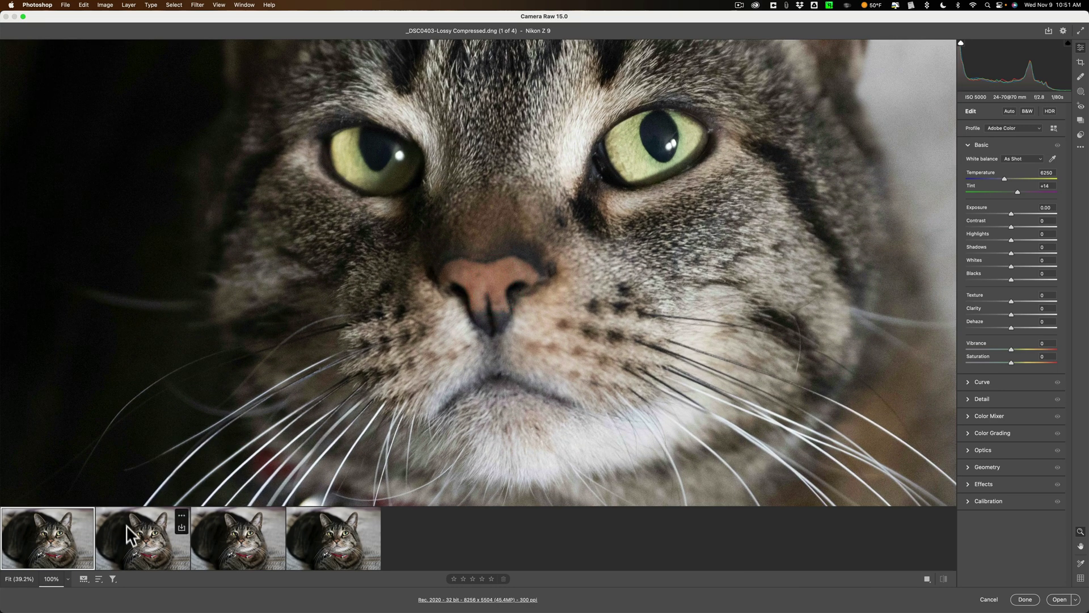
{"action": "left_click", "coordinate": [128, 530]}
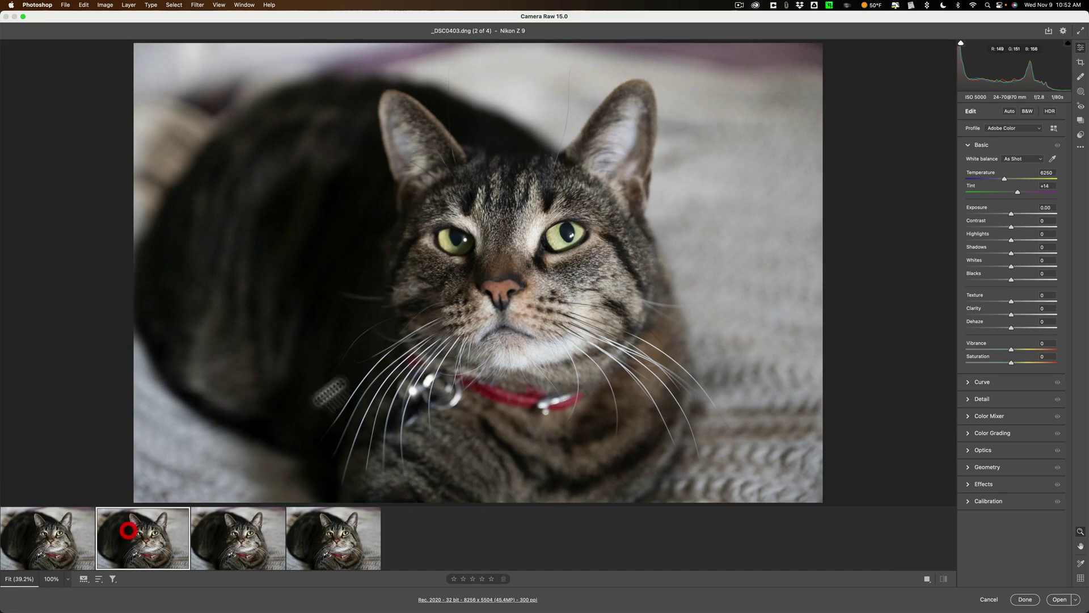
{"action": "left_click", "coordinate": [496, 287]}
{"action": "left_click", "coordinate": [232, 536]}
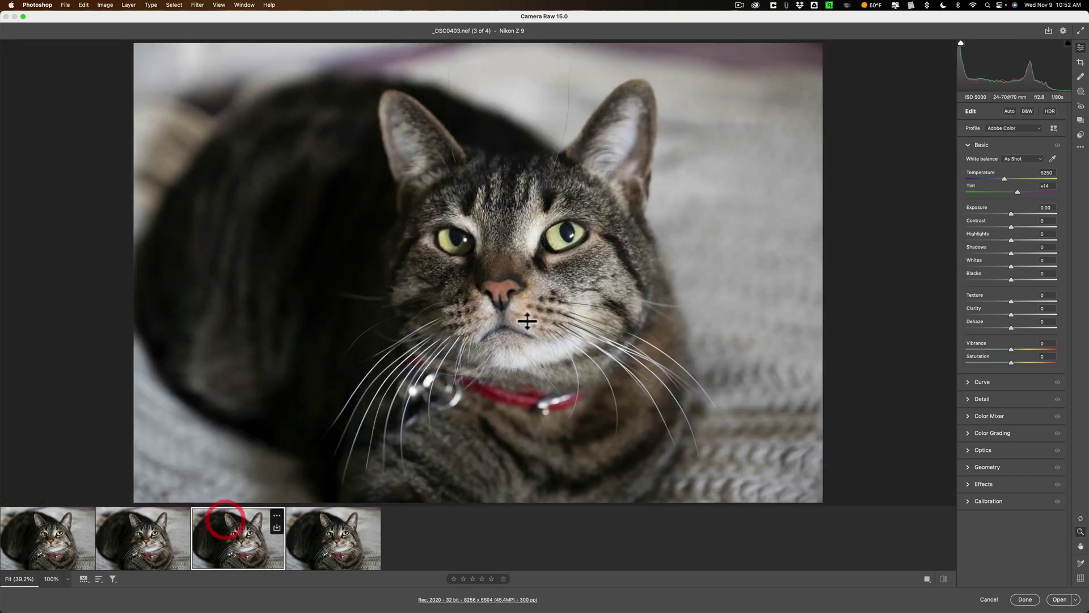
{"action": "left_click", "coordinate": [498, 293]}
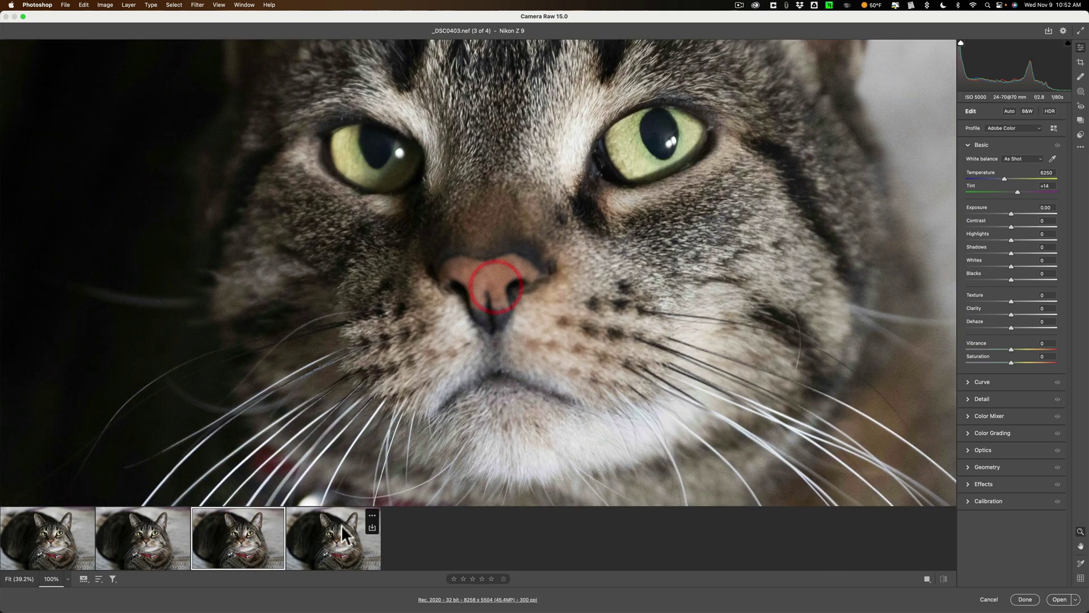
{"action": "left_click", "coordinate": [338, 540]}
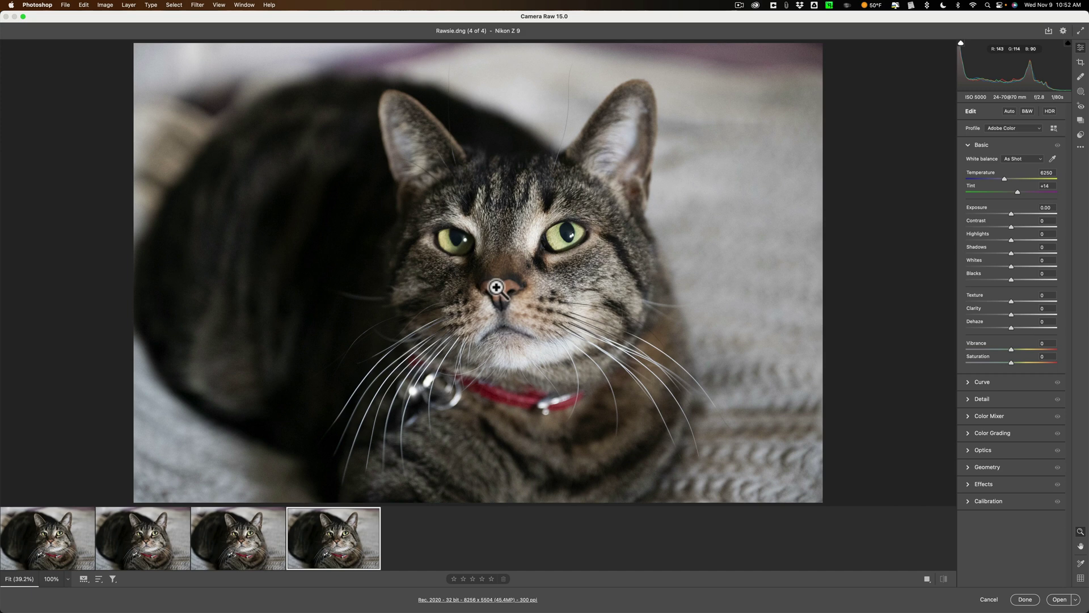
{"action": "left_click", "coordinate": [496, 287]}
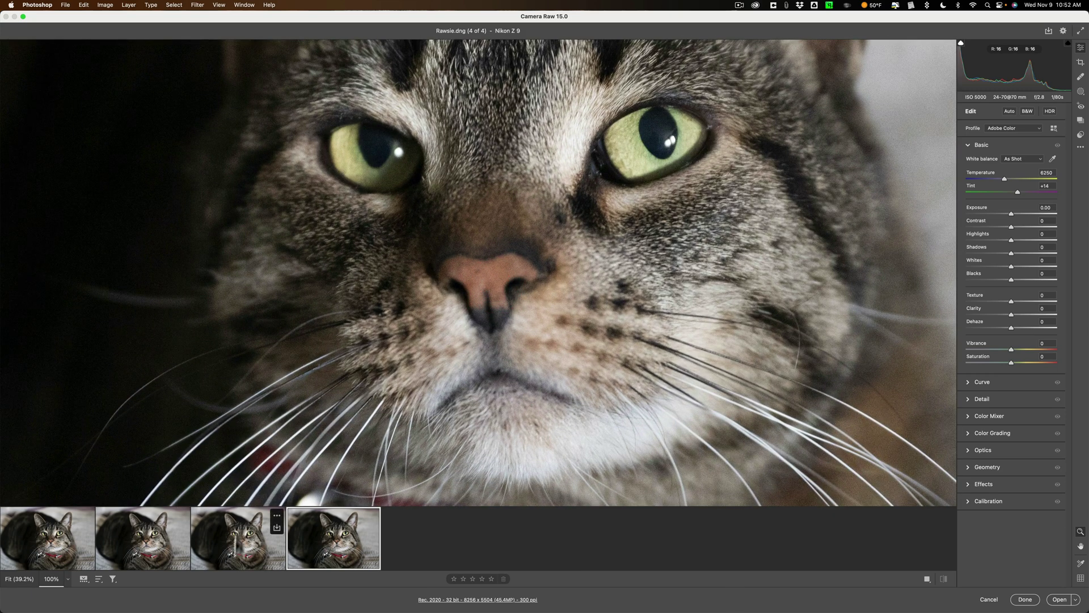
- Compare the matching 100% views of _DSC0403.nef, _DSC0403.dng and _DSC0403-Lossy Compressed.dng against Rawsie.dng
{"action": "left_click", "coordinate": [239, 551]}
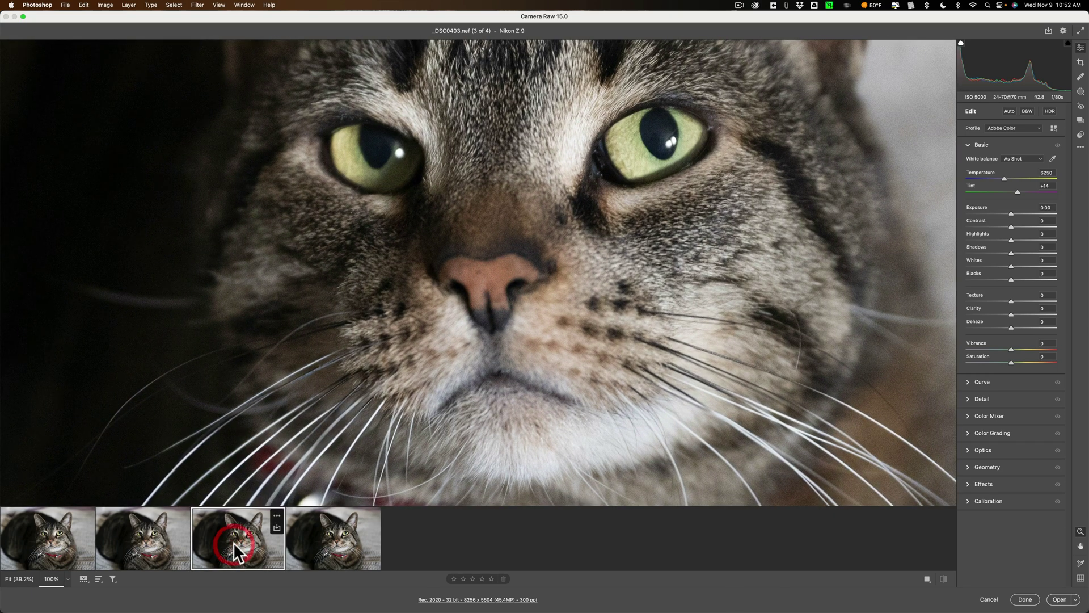
{"action": "left_click", "coordinate": [143, 536]}
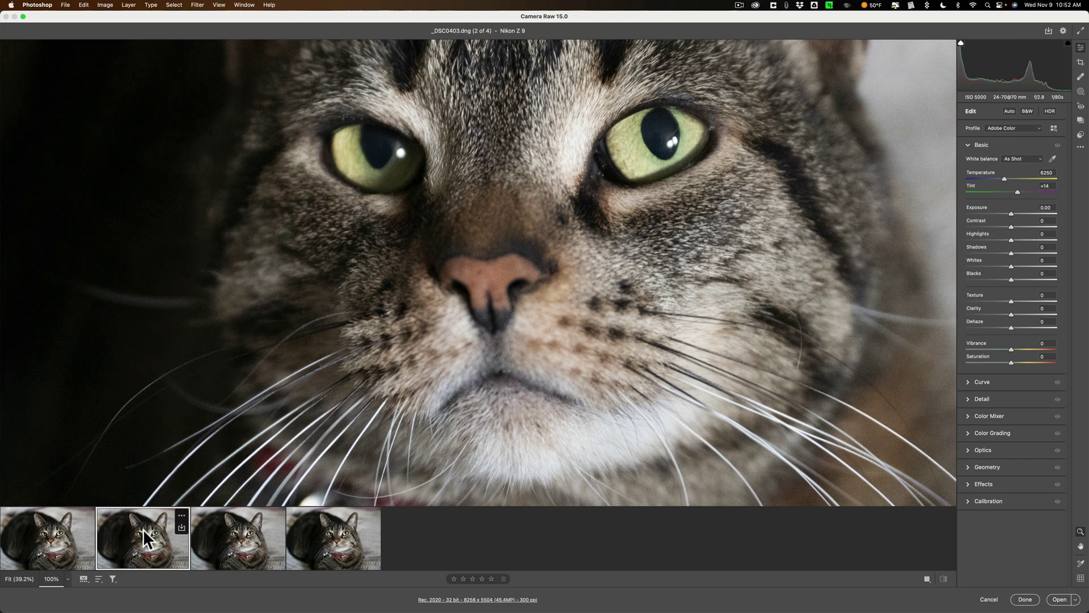
{"action": "left_click", "coordinate": [56, 539]}
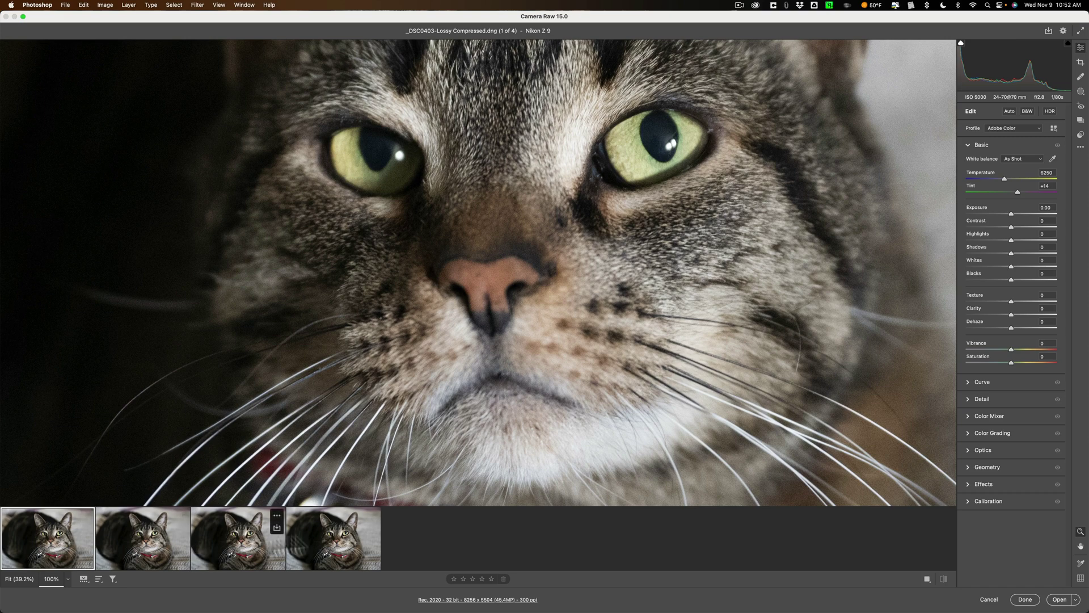
- View Rawsie.dng, _DSC0403.nef, _DSC0403.dng and _DSC0403-Lossy Compressed.dng in turn at 100% to compare the cat's face detail
{"action": "left_click", "coordinate": [338, 535]}
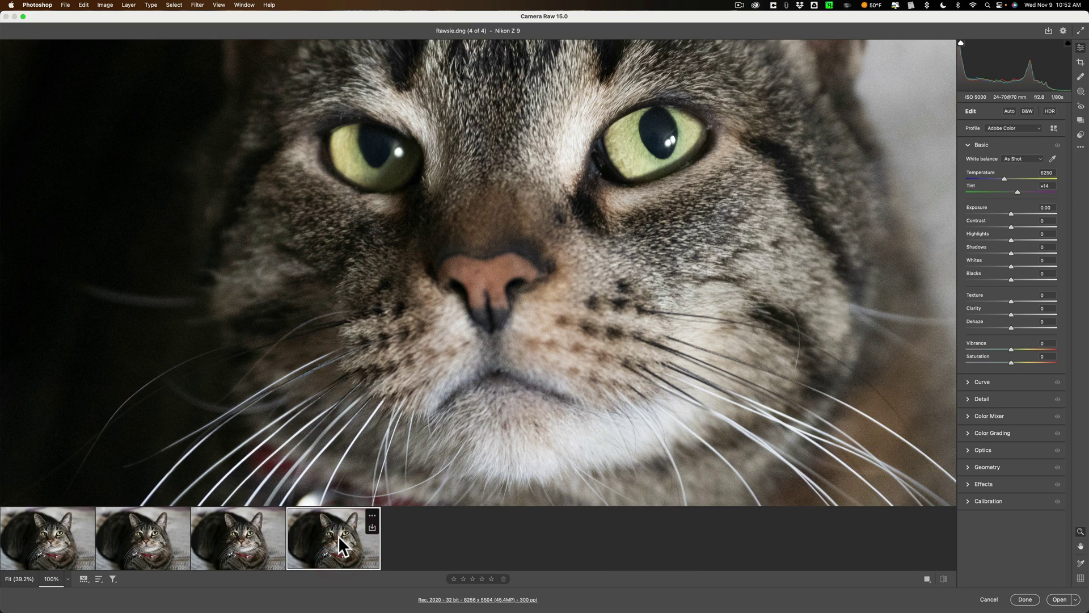
{"action": "left_click", "coordinate": [237, 546]}
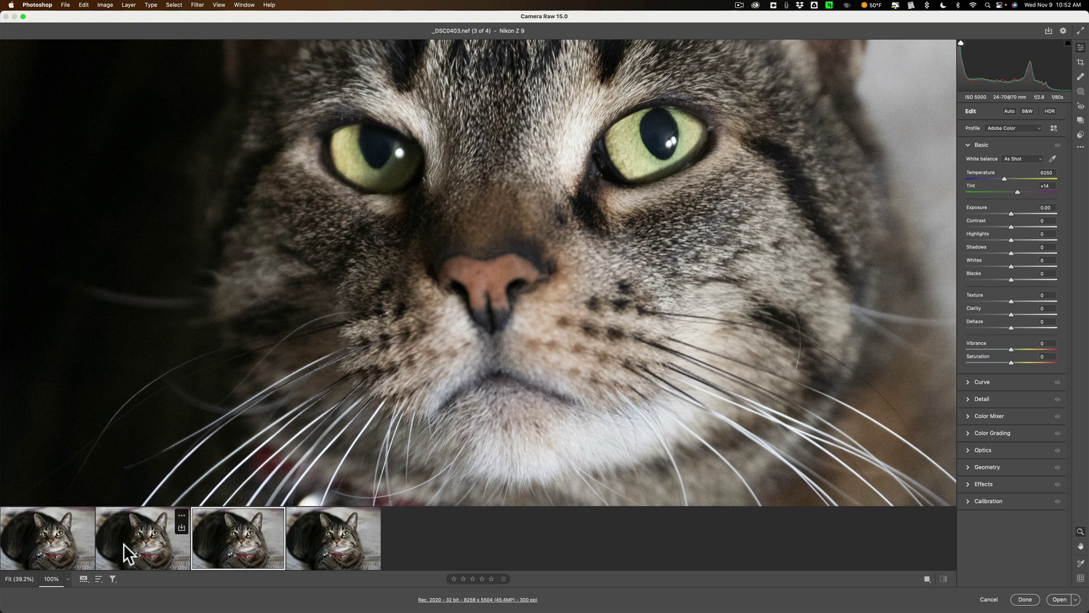
{"action": "left_click", "coordinate": [142, 540]}
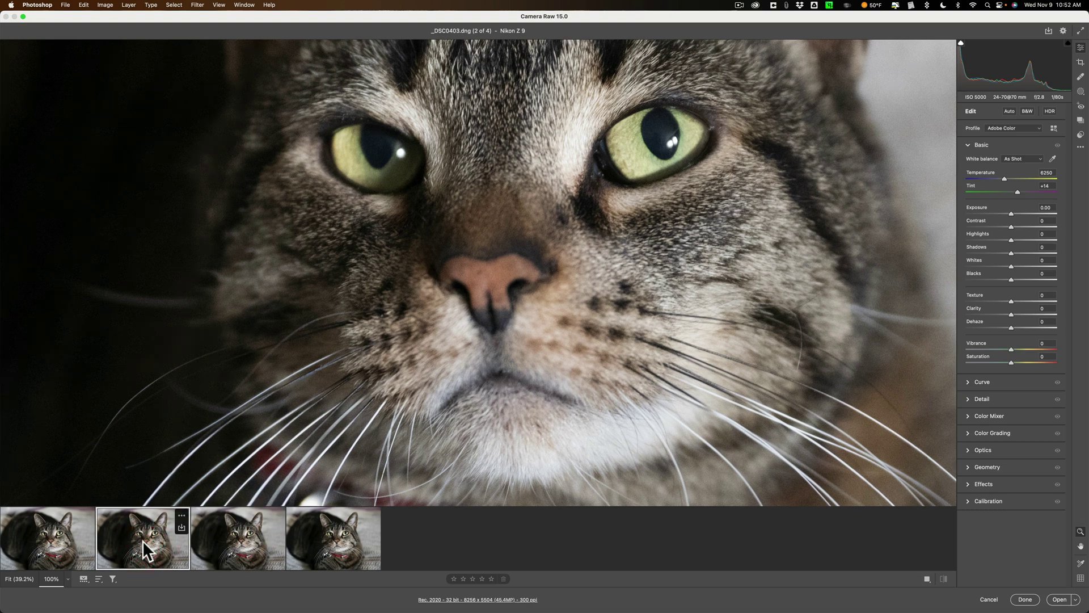
{"action": "left_click", "coordinate": [59, 536]}
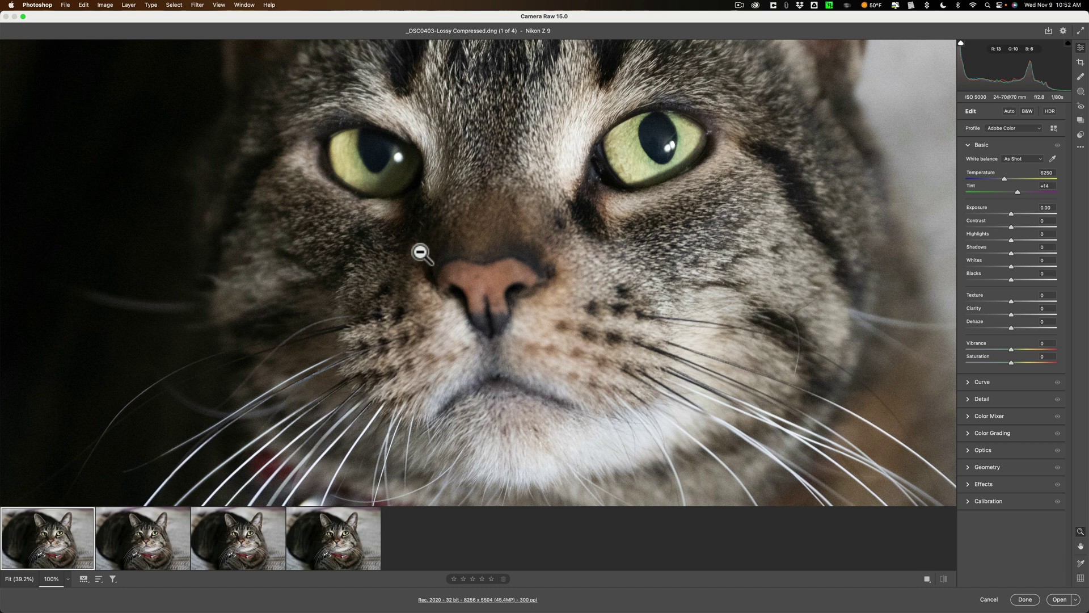
- Alternate between Rawsie.dng and _DSC0403-Lossy Compressed.dng at 100%, ending on Rawsie.dng, to compare the two compressed versions directly
{"action": "left_click", "coordinate": [335, 541]}
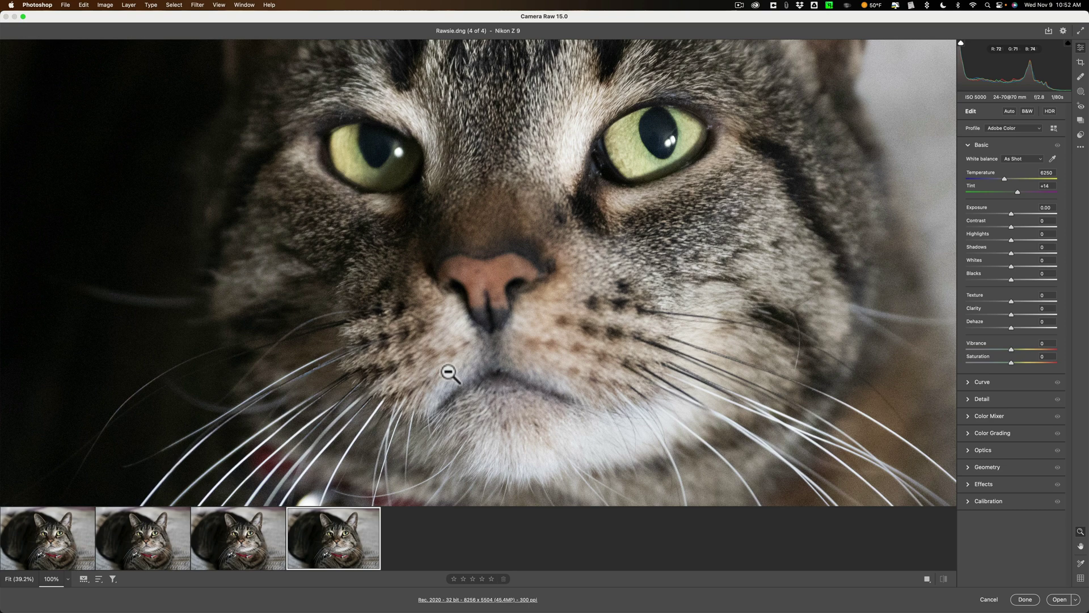
{"action": "left_click", "coordinate": [35, 553]}
{"action": "left_click", "coordinate": [327, 550]}
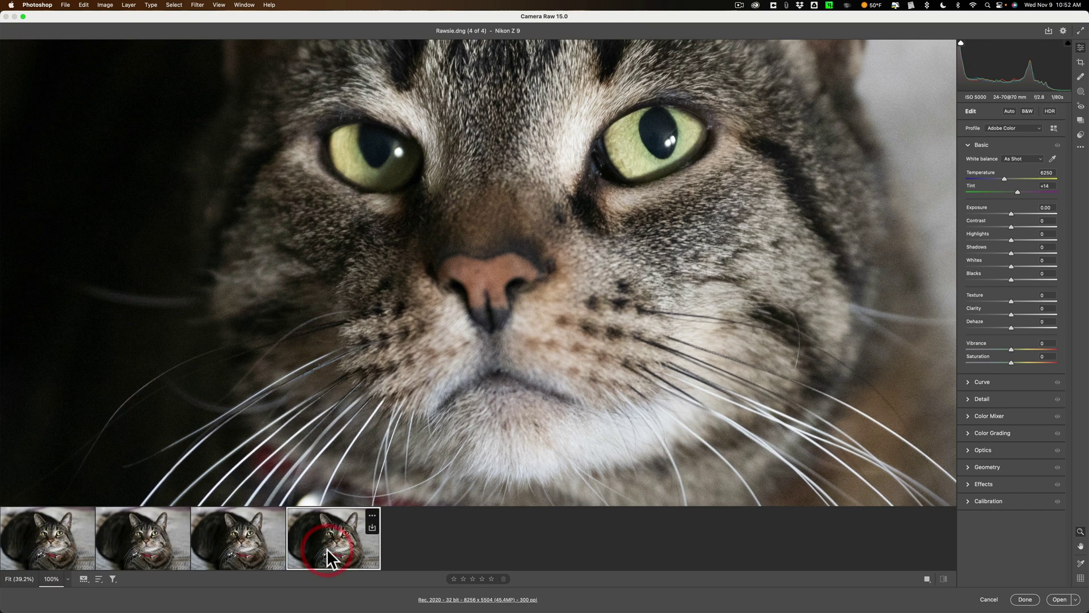